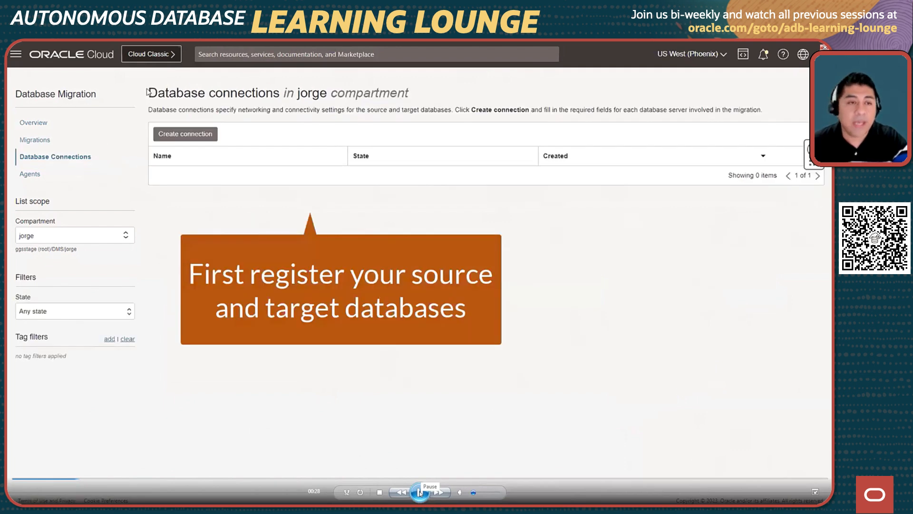
{"action": "left_click", "coordinate": [421, 493]}
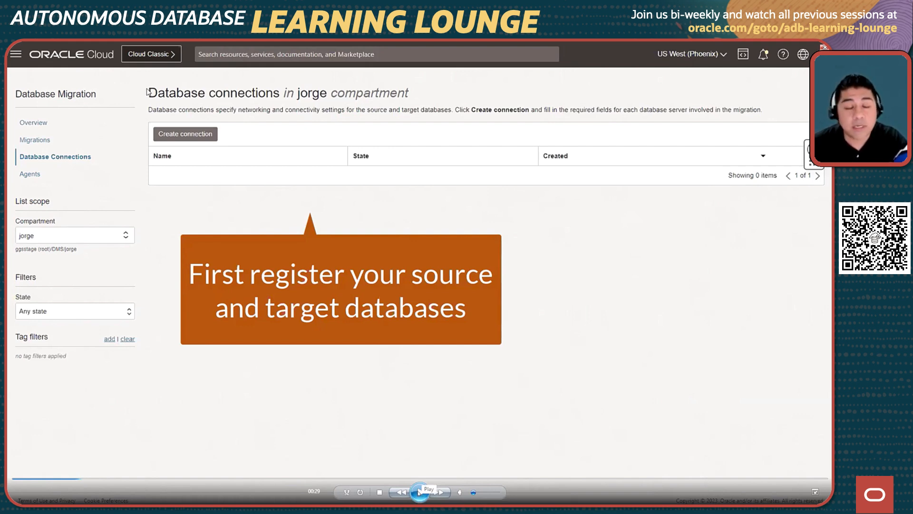
{"action": "left_click", "coordinate": [421, 485]}
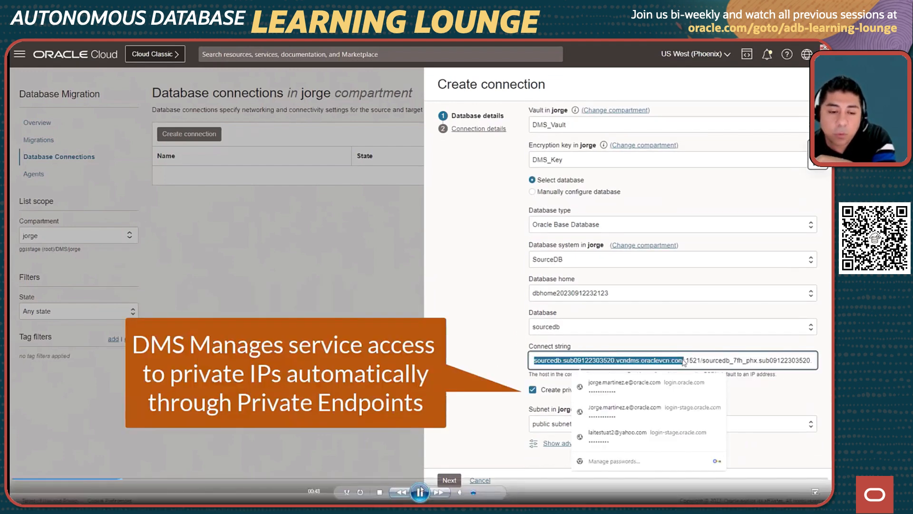
{"action": "left_click", "coordinate": [420, 491]}
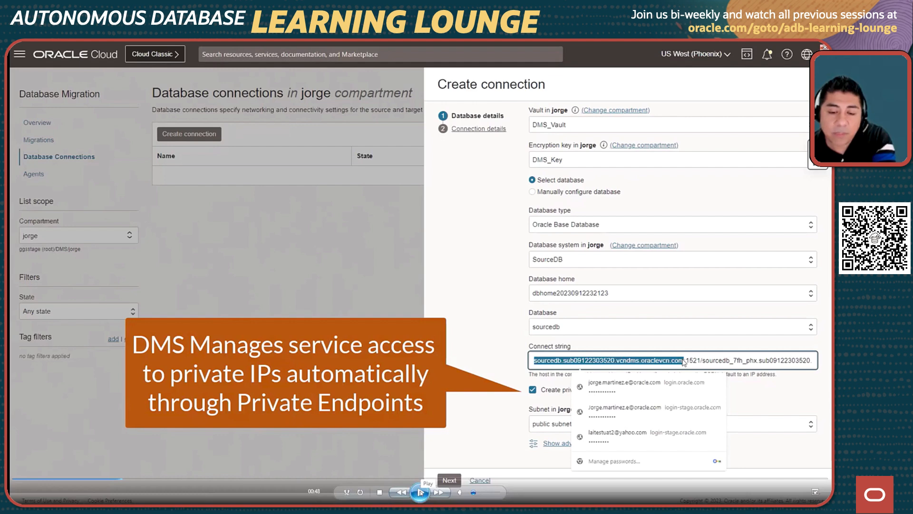
{"action": "left_click", "coordinate": [420, 492]}
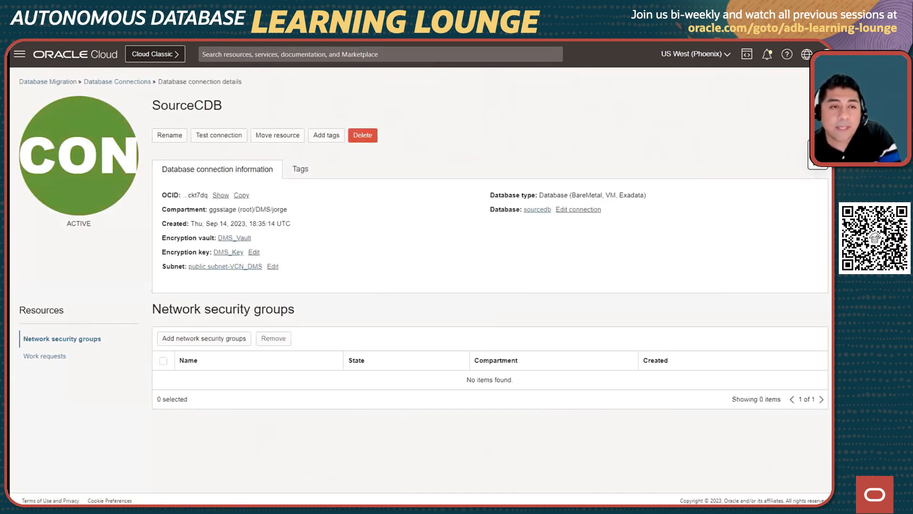
Return to the database connections list and test the SourceCDB connection.
{"action": "left_click", "coordinate": [139, 84]}
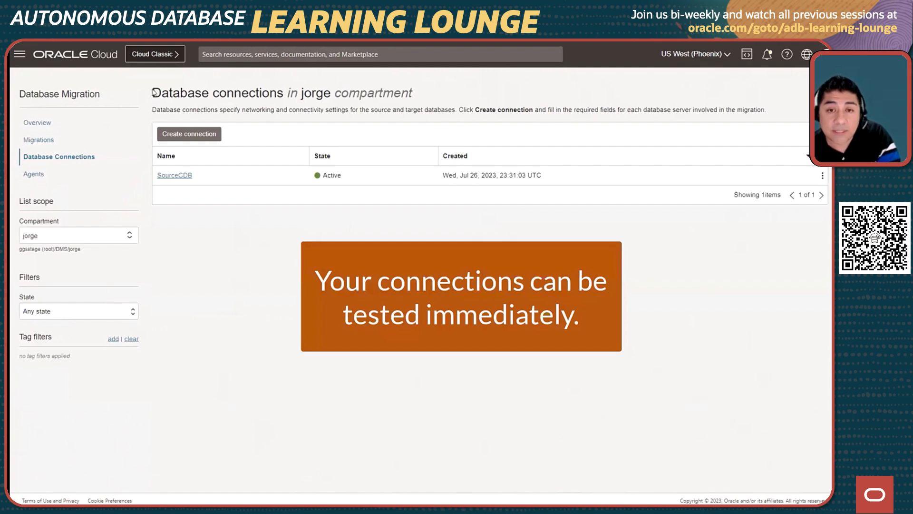
{"action": "left_click", "coordinate": [823, 176]}
{"action": "left_click", "coordinate": [797, 193]}
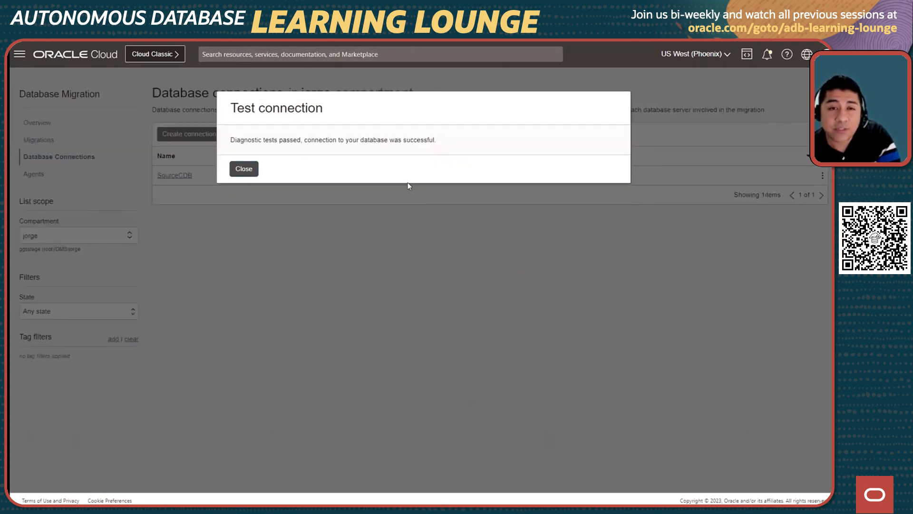
{"action": "left_click", "coordinate": [255, 172]}
{"action": "left_click", "coordinate": [419, 493]}
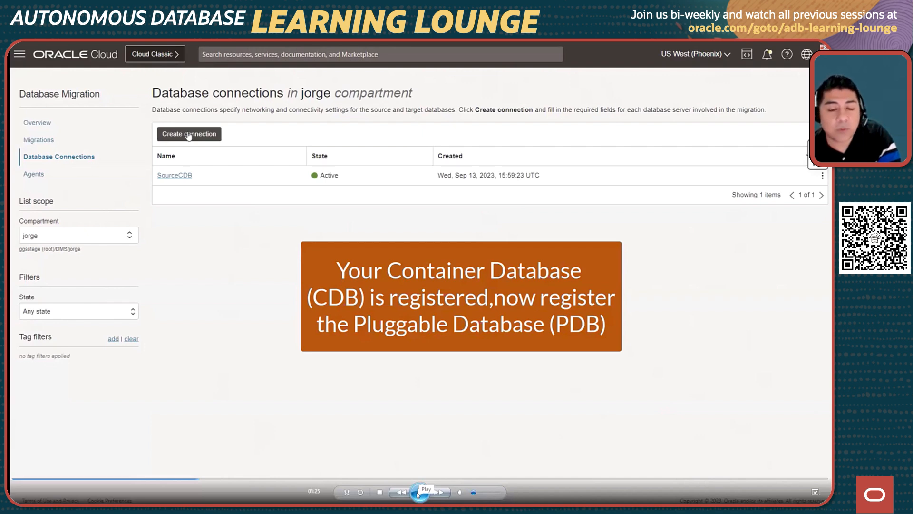
{"action": "left_click", "coordinate": [420, 492]}
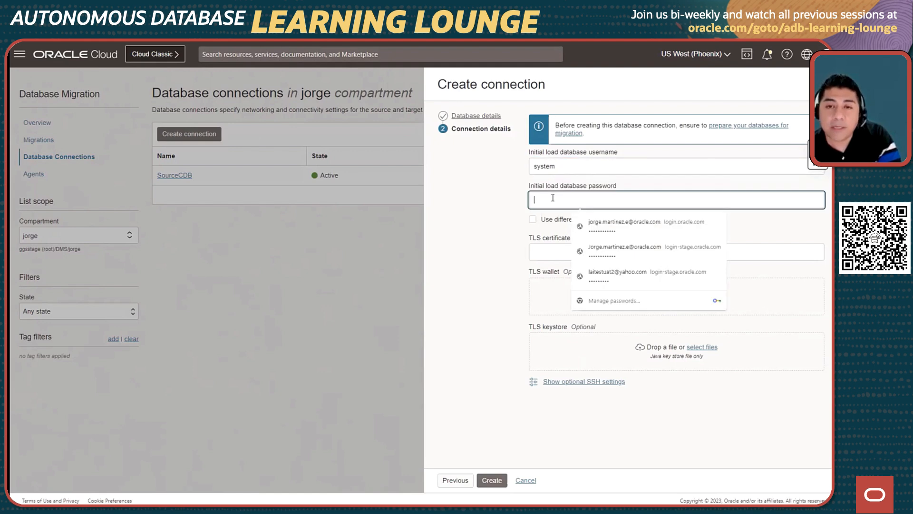
Complete the SourcePDB connection's passwords, enable different replication credentials with username ggadmin, and create the connection.
{"action": "left_click", "coordinate": [533, 219]}
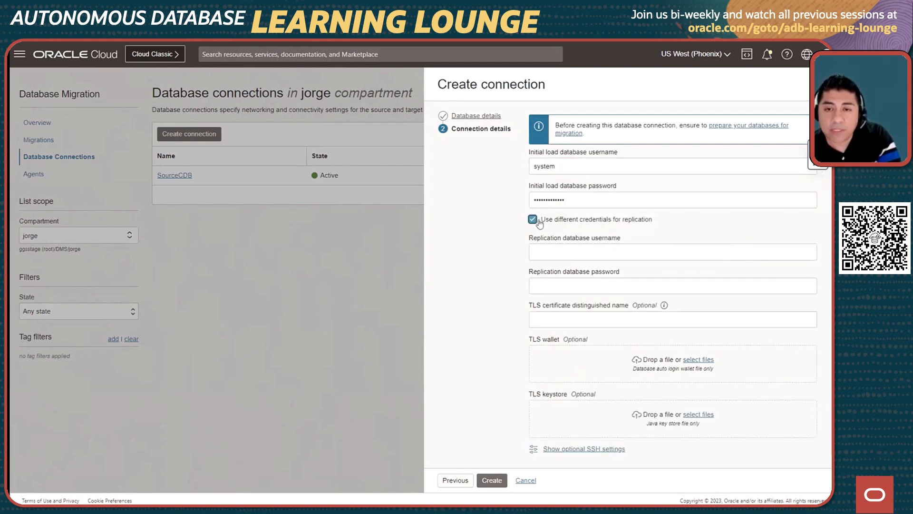
{"action": "left_click", "coordinate": [552, 252]}
{"action": "type", "text": "ggadmin"}
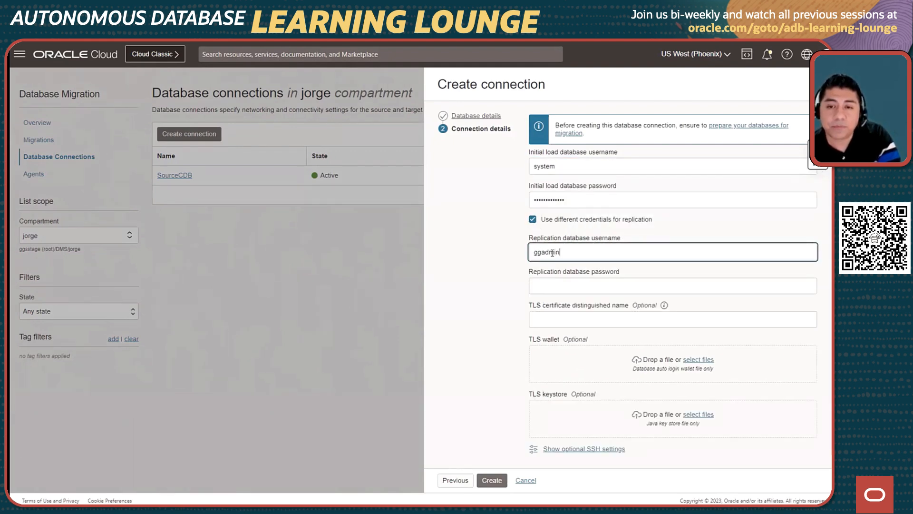
{"action": "key", "text": "Tab"}
{"action": "key", "text": "ctrl+v"}
{"action": "left_click", "coordinate": [508, 329]}
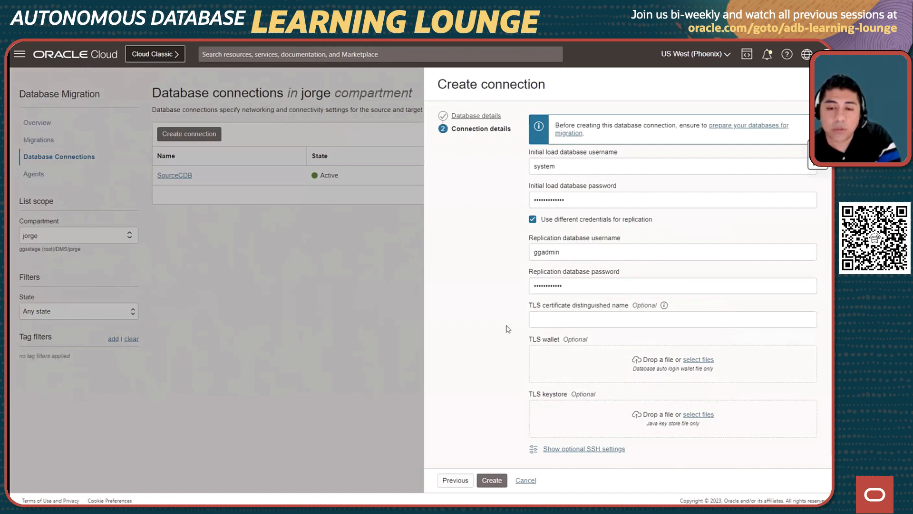
{"action": "left_click", "coordinate": [493, 482]}
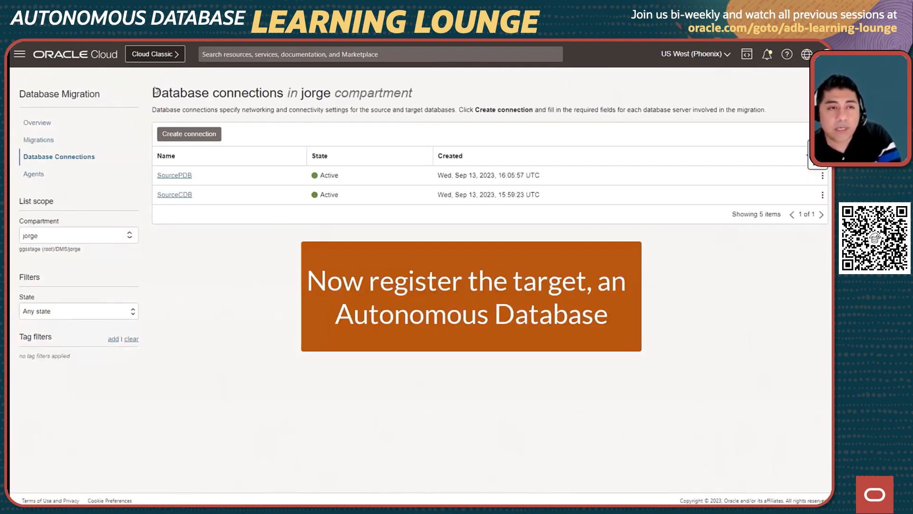
Start a new connection named TargetATP with database type Autonomous Database and database TargetATP3, and continue to its connection details.
{"action": "left_click", "coordinate": [183, 134]}
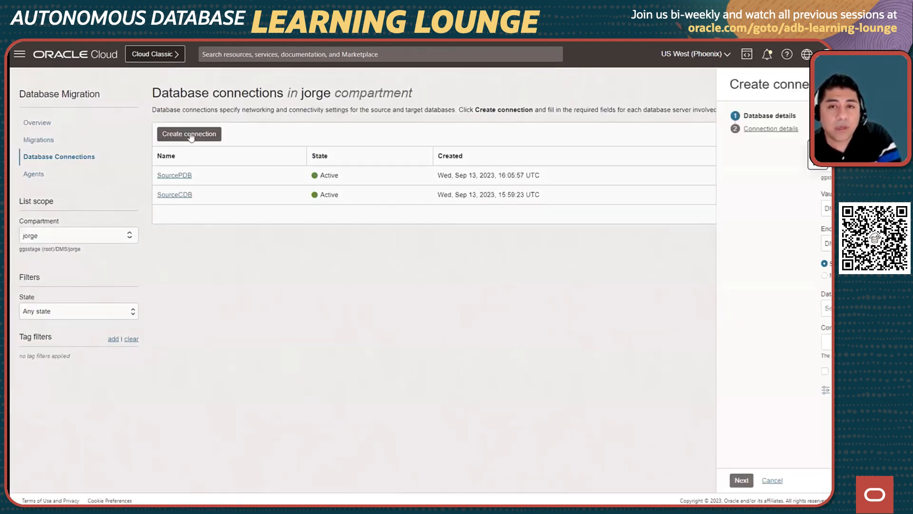
{"action": "type", "text": "Targe"}
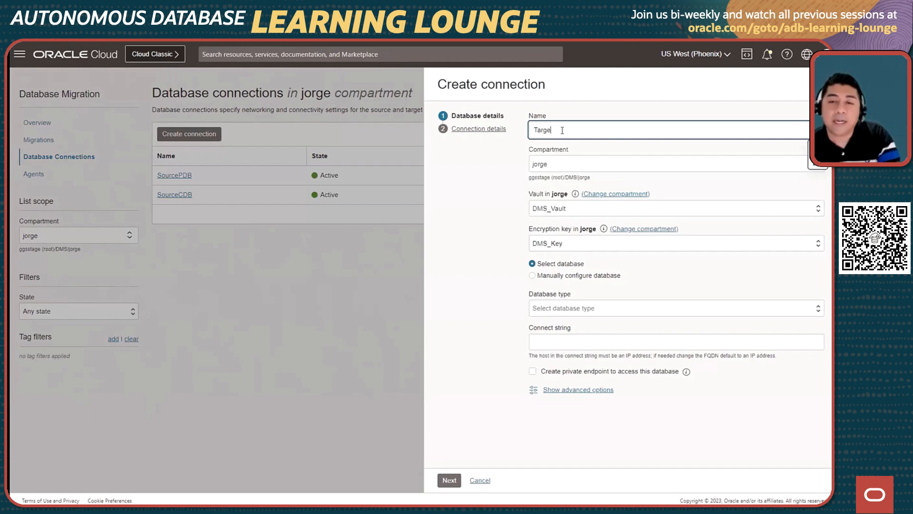
{"action": "type", "text": "tATP"}
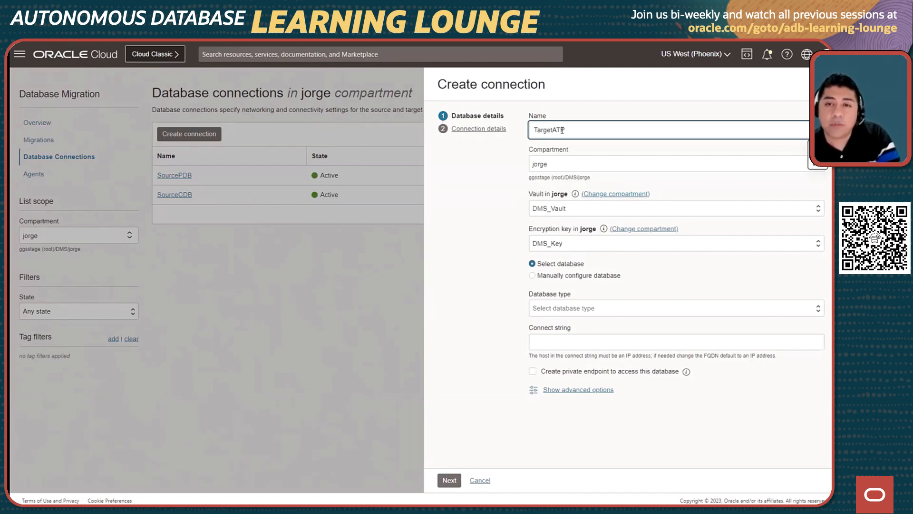
{"action": "left_click", "coordinate": [549, 309]}
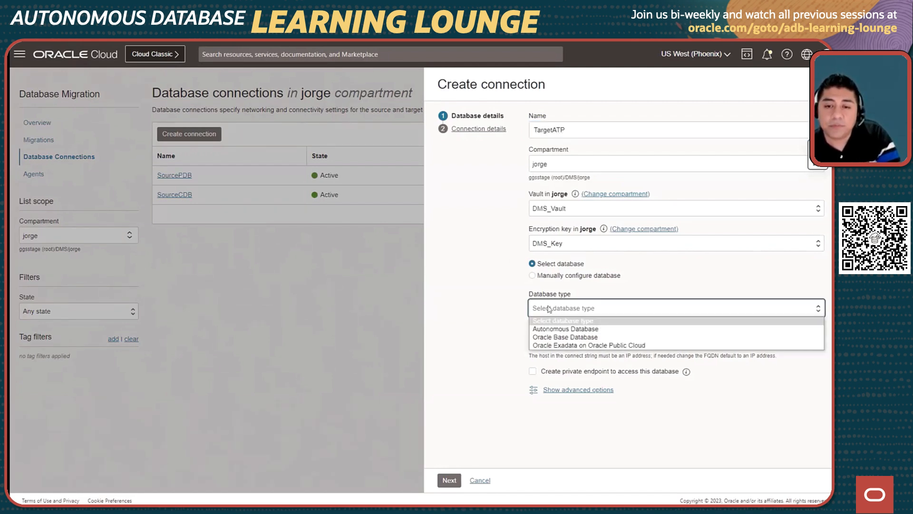
{"action": "left_click", "coordinate": [553, 329]}
{"action": "left_click", "coordinate": [567, 344]}
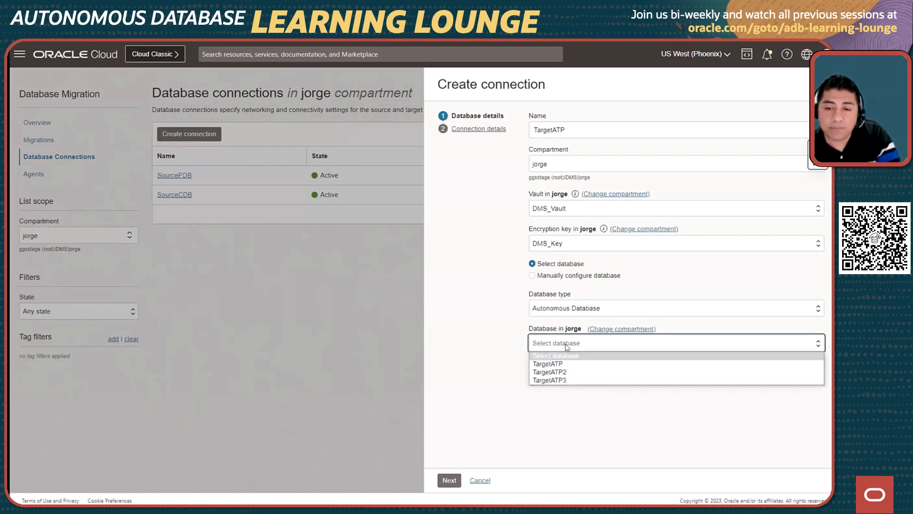
{"action": "left_click", "coordinate": [563, 380]}
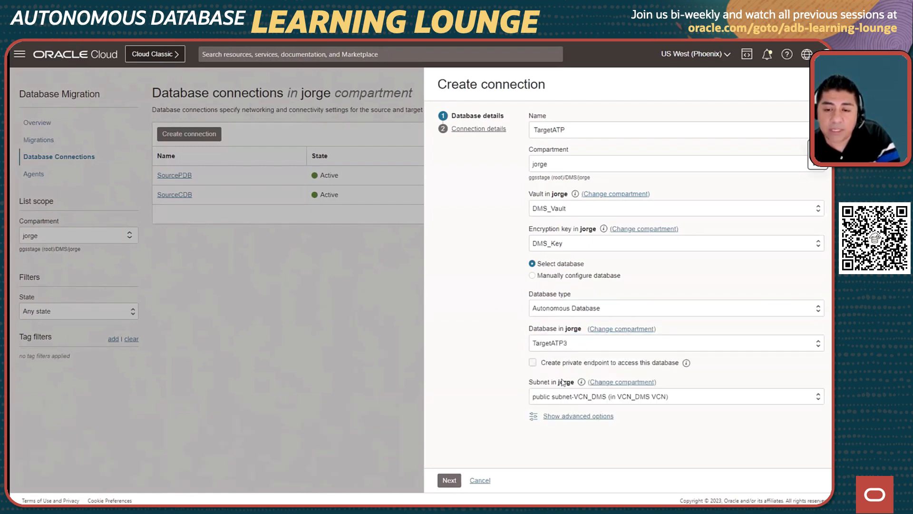
{"action": "left_click", "coordinate": [449, 480]}
Enter admin as the initial load database username and fill in the initial load database password.
{"action": "left_click", "coordinate": [563, 166]}
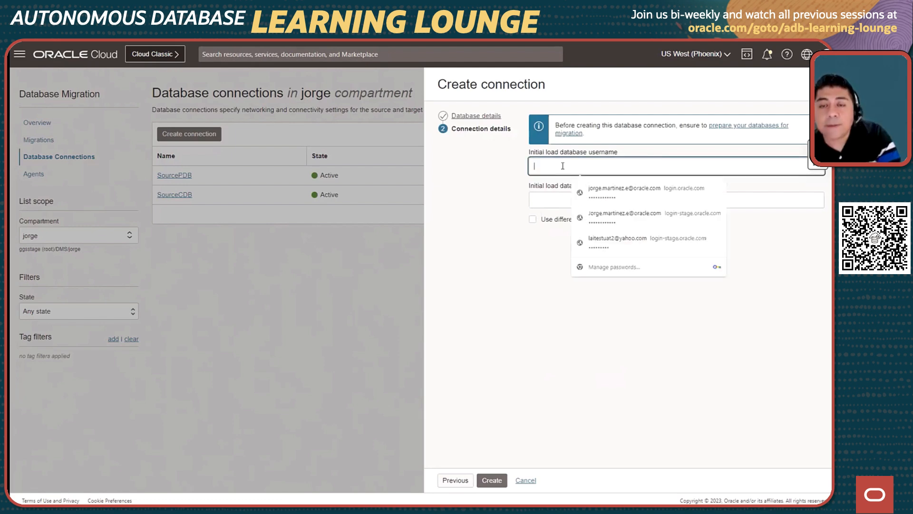
{"action": "type", "text": "admin"}
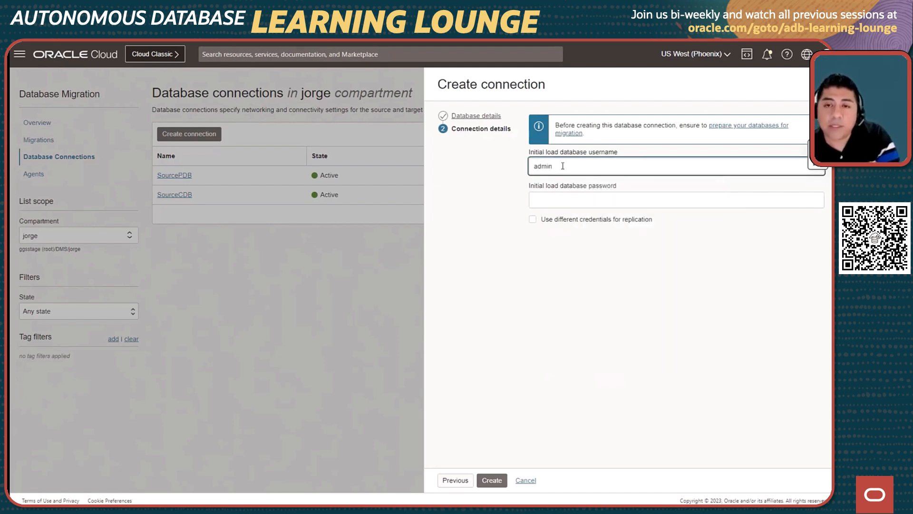
{"action": "left_click", "coordinate": [560, 200]}
{"action": "key", "text": "ctrl+v"}
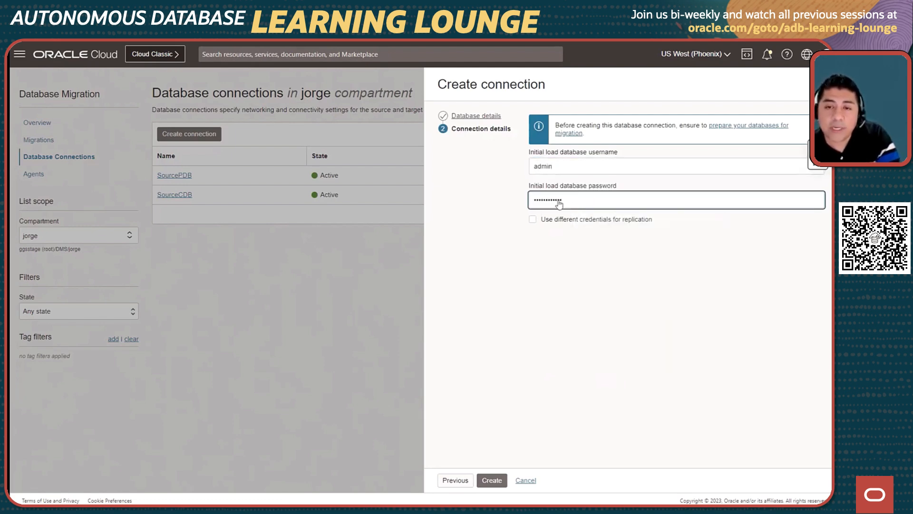
Enable different replication credentials with username ggadmin and the replication database password, and create the TargetATP connection.
{"action": "left_click", "coordinate": [533, 220]}
{"action": "left_click", "coordinate": [547, 251]}
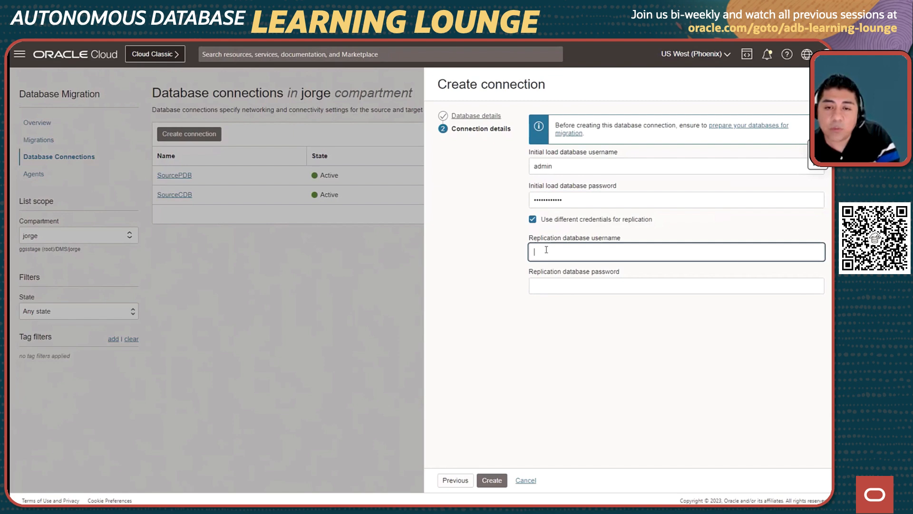
{"action": "type", "text": "ggadmin"}
{"action": "left_click", "coordinate": [545, 284]}
{"action": "key", "text": "ctrl+v"}
{"action": "left_click", "coordinate": [510, 365]}
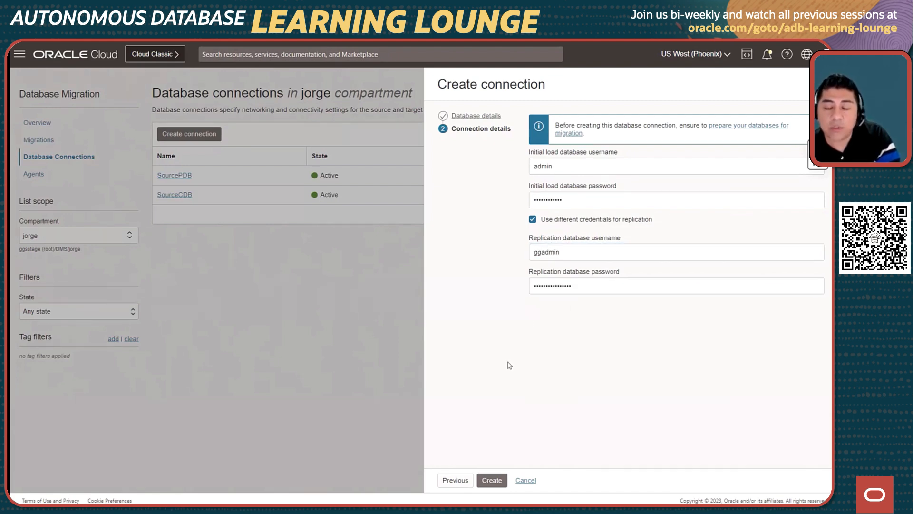
{"action": "left_click", "coordinate": [492, 481]}
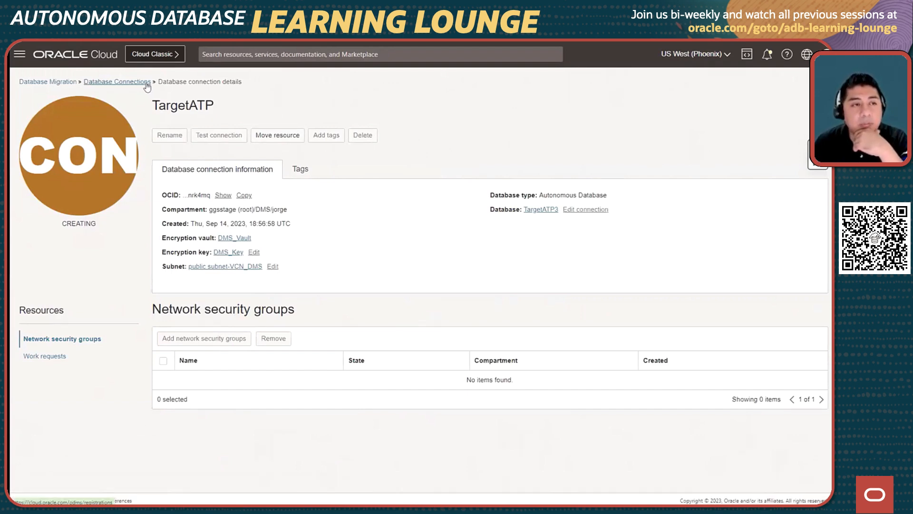
Start a new migration named MyMigration with direct connection to the source database and continue to database selection.
{"action": "left_click", "coordinate": [147, 83]}
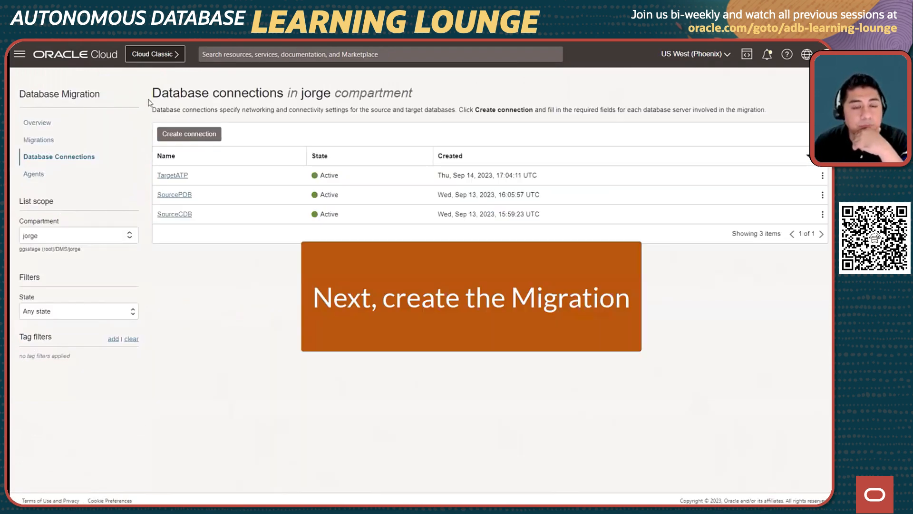
{"action": "left_click", "coordinate": [40, 142]}
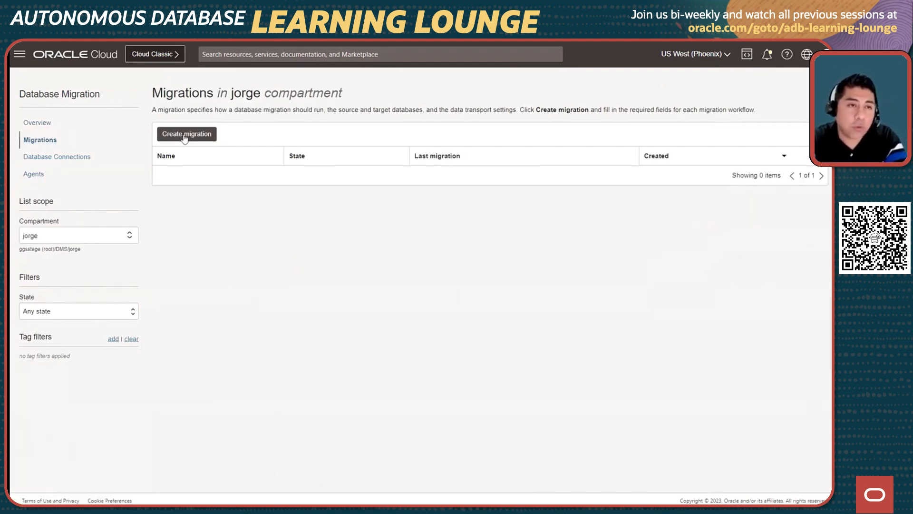
{"action": "left_click", "coordinate": [185, 135]}
{"action": "type", "text": "M"}
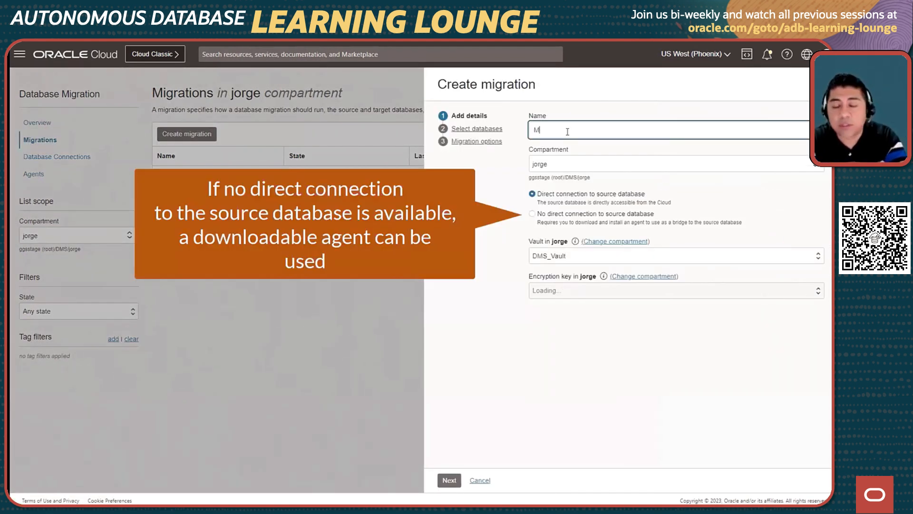
{"action": "type", "text": "yMigrati"}
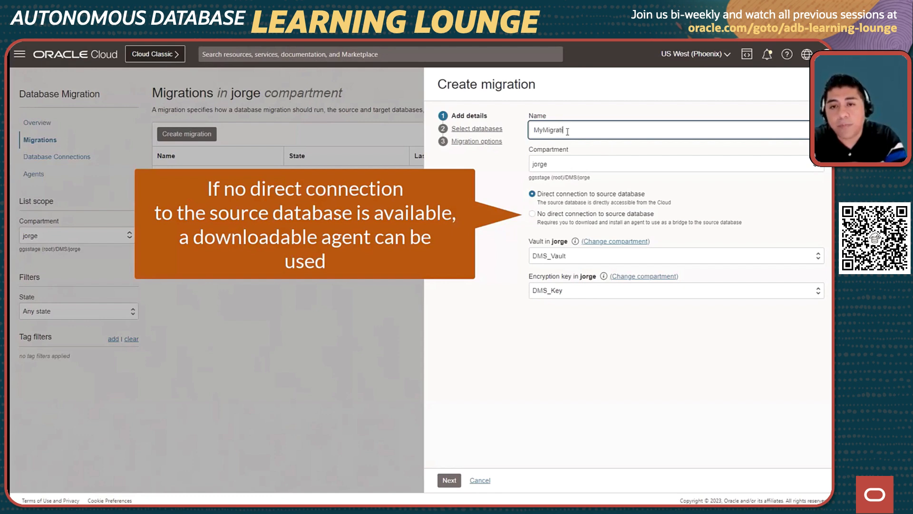
{"action": "type", "text": "on"}
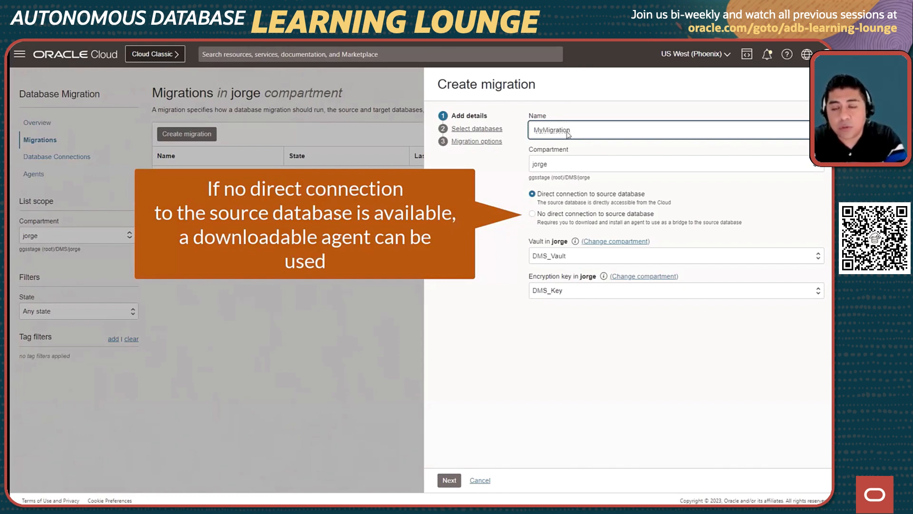
{"action": "left_click", "coordinate": [451, 481]}
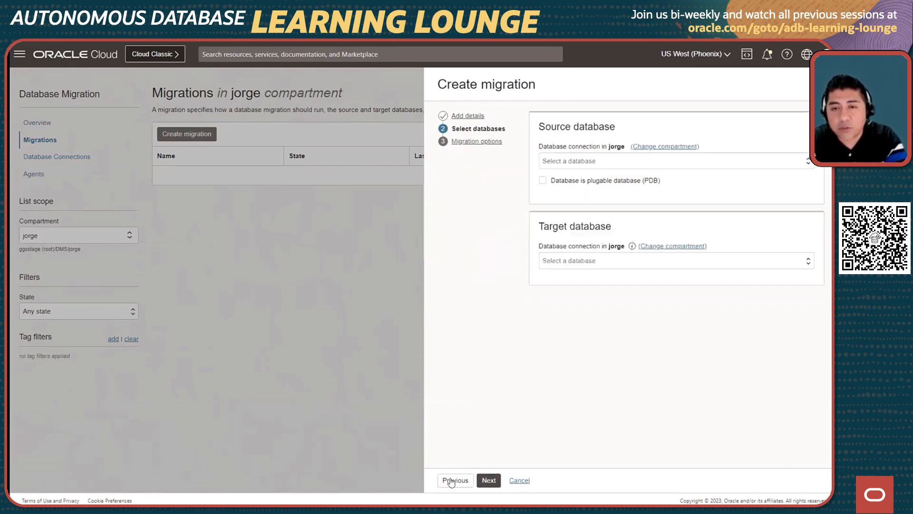
Select pluggable source SourcePDB with container database SourceCDB and target TargetATP, and continue to the migration options.
{"action": "left_click", "coordinate": [567, 162]}
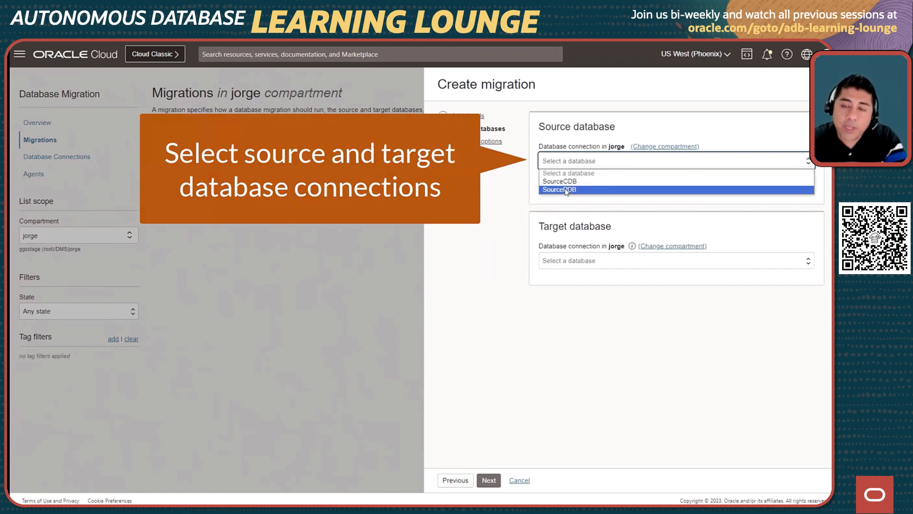
{"action": "left_click", "coordinate": [566, 190]}
{"action": "left_click", "coordinate": [542, 181]}
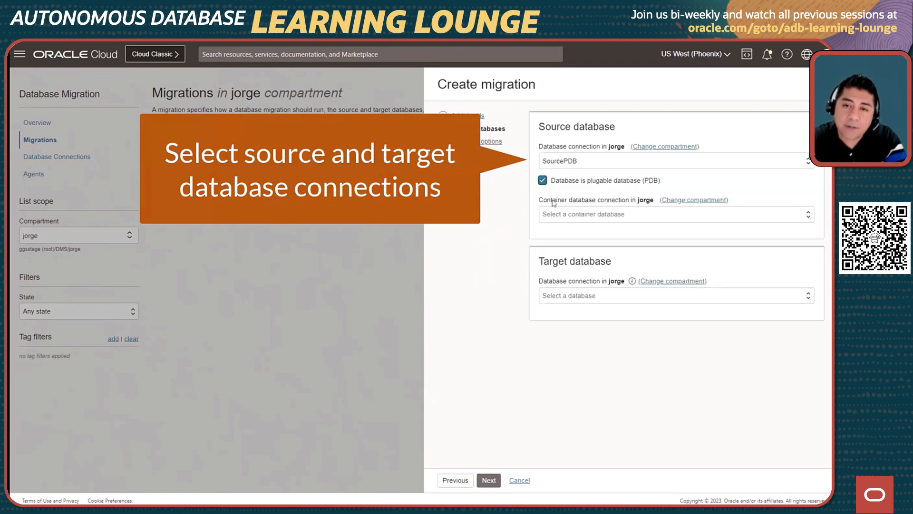
{"action": "left_click", "coordinate": [561, 215]}
{"action": "left_click", "coordinate": [562, 231]}
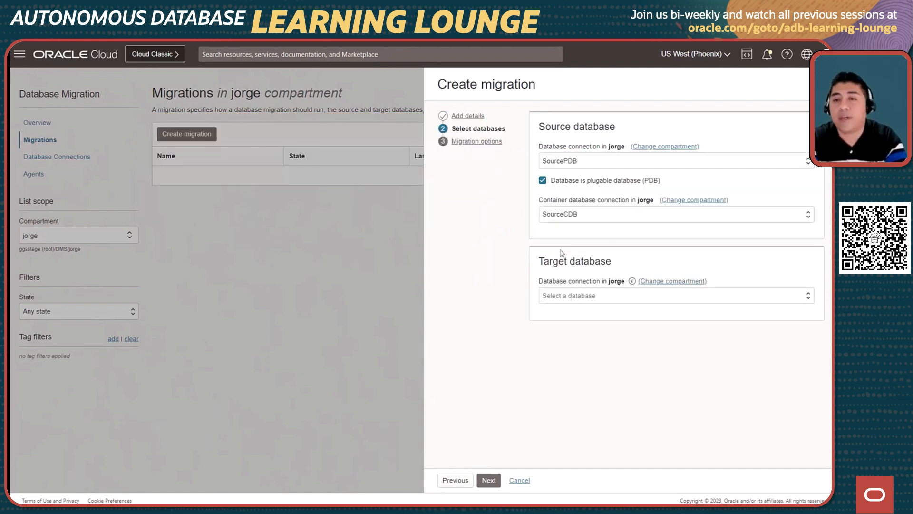
{"action": "left_click", "coordinate": [559, 297]}
{"action": "left_click", "coordinate": [558, 333]}
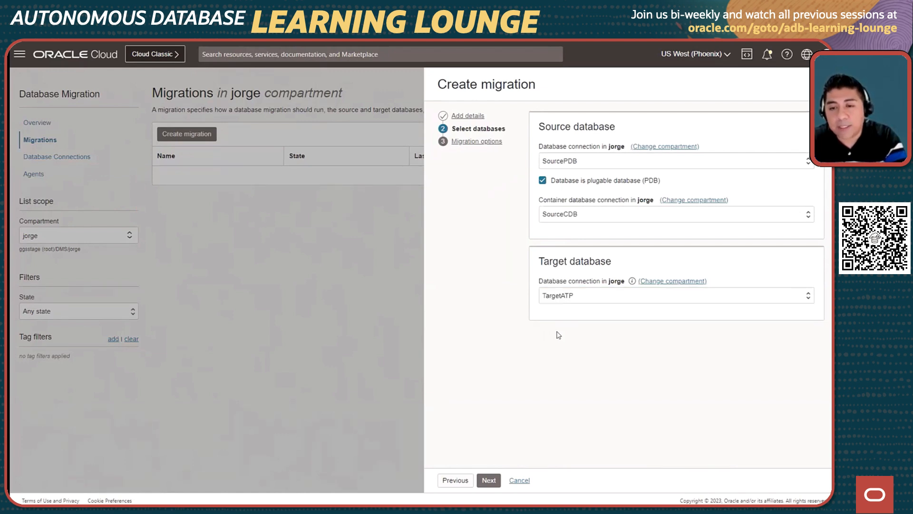
{"action": "left_click", "coordinate": [489, 480]}
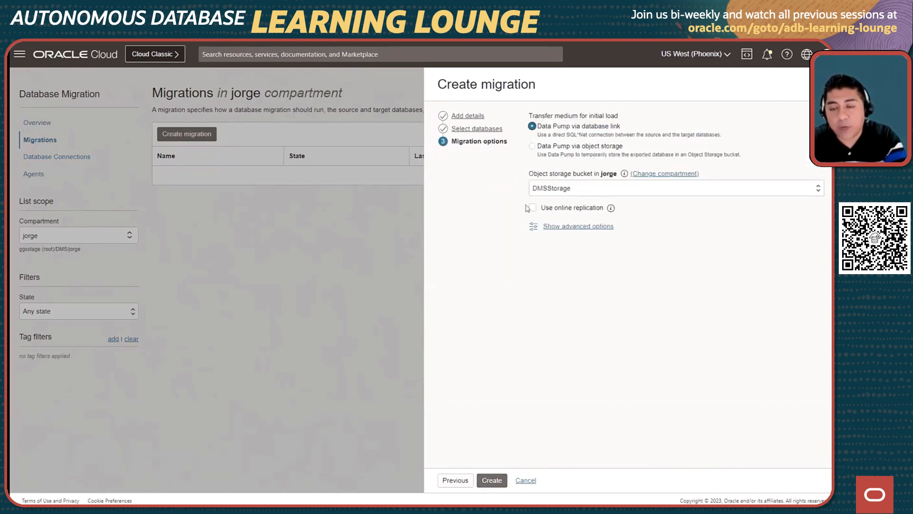
Use Data Pump via object storage with export directory dumpdir at /u01/app/oracle/dumpdir and SSL wallet path /u01/app/oracle/dumpdir/wallet.
{"action": "left_click", "coordinate": [532, 145]}
{"action": "left_click", "coordinate": [558, 217]}
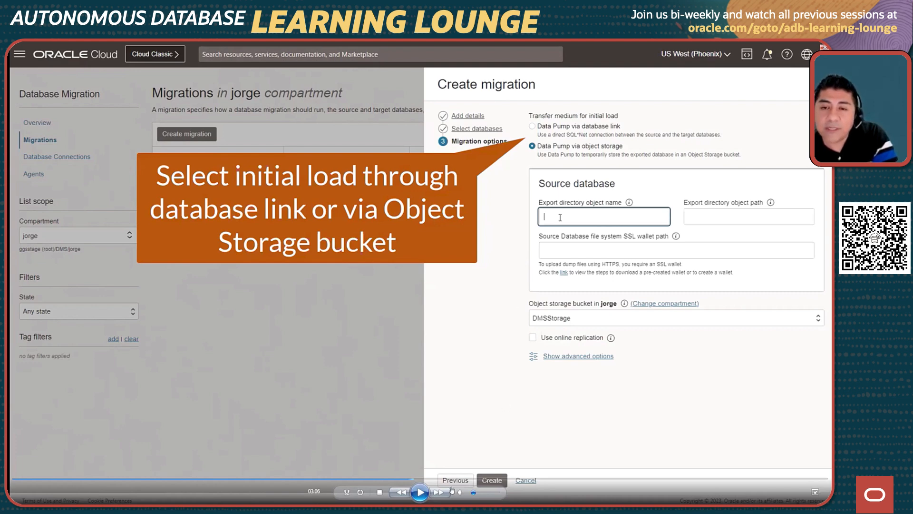
{"action": "left_click", "coordinate": [418, 493]}
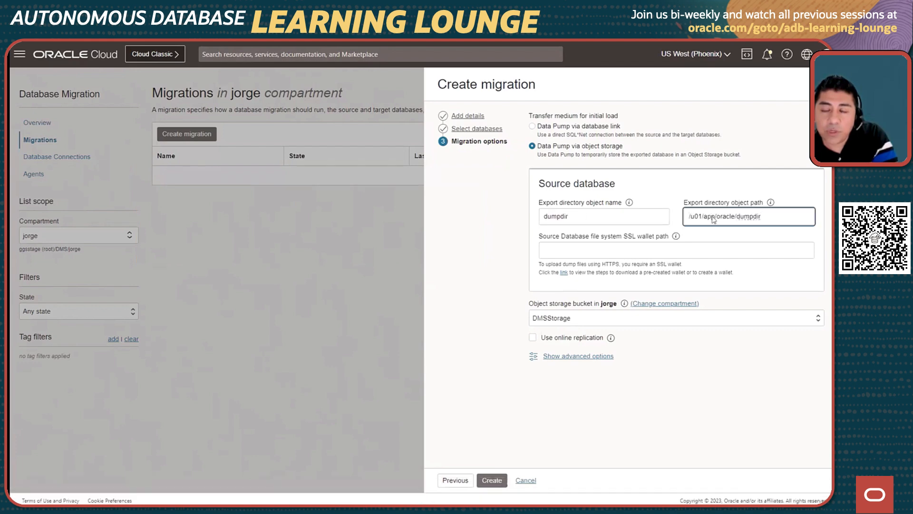
{"action": "left_click", "coordinate": [595, 250]}
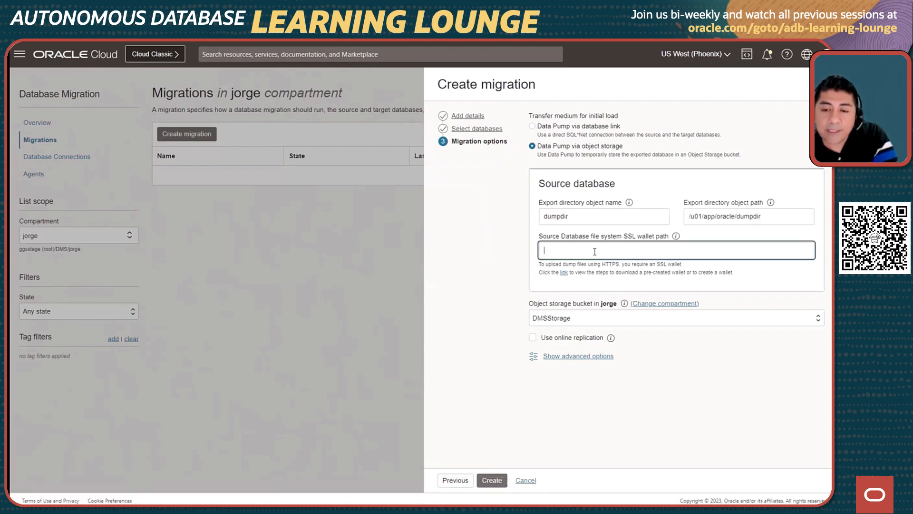
{"action": "type", "text": "/u01/app/oracle/dumpdir"}
{"action": "type", "text": "/wall"}
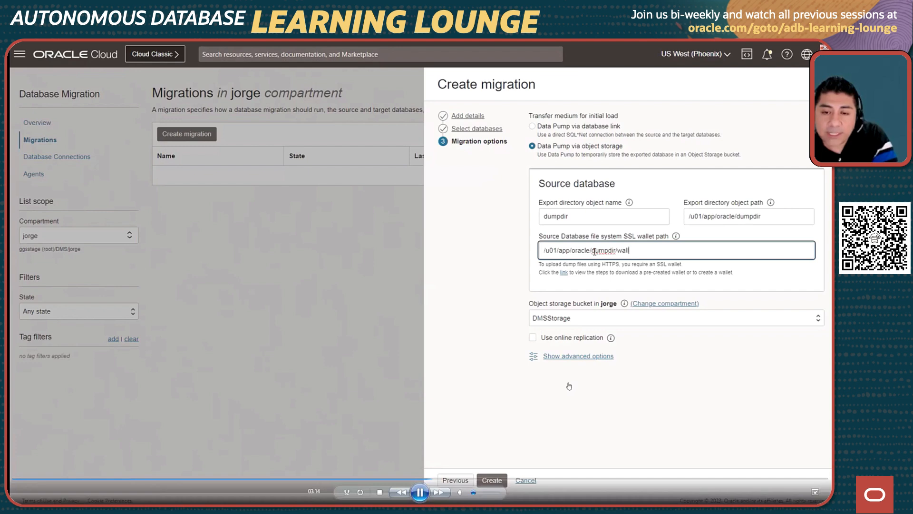
{"action": "type", "text": "et"}
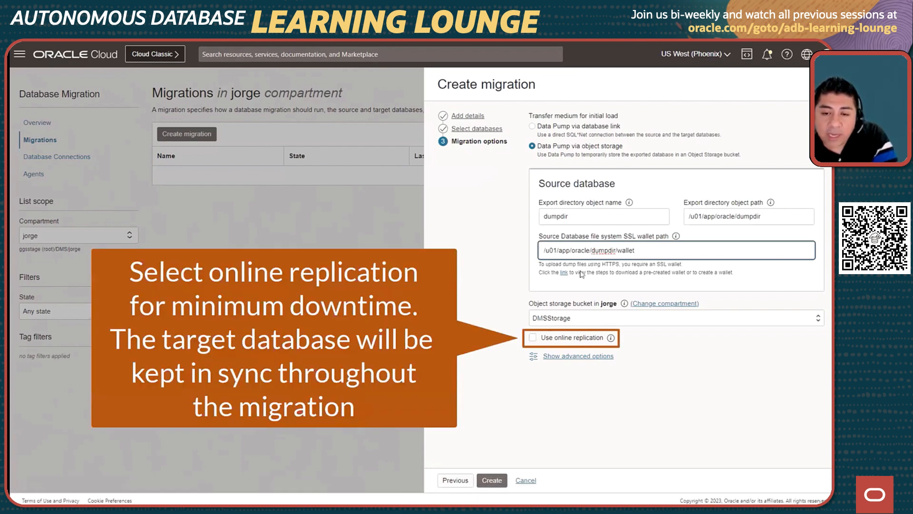
Enable online replication for the migration and create it.
{"action": "left_click", "coordinate": [533, 337]}
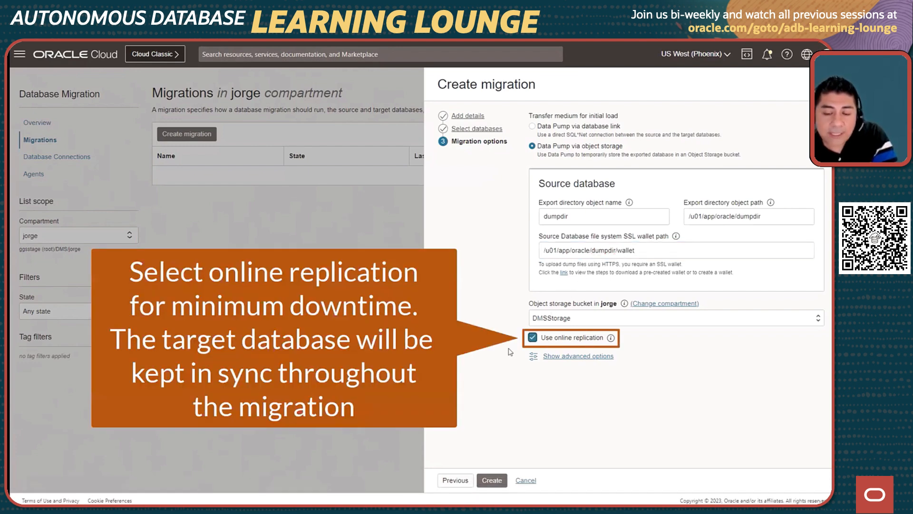
{"action": "left_click", "coordinate": [491, 480]}
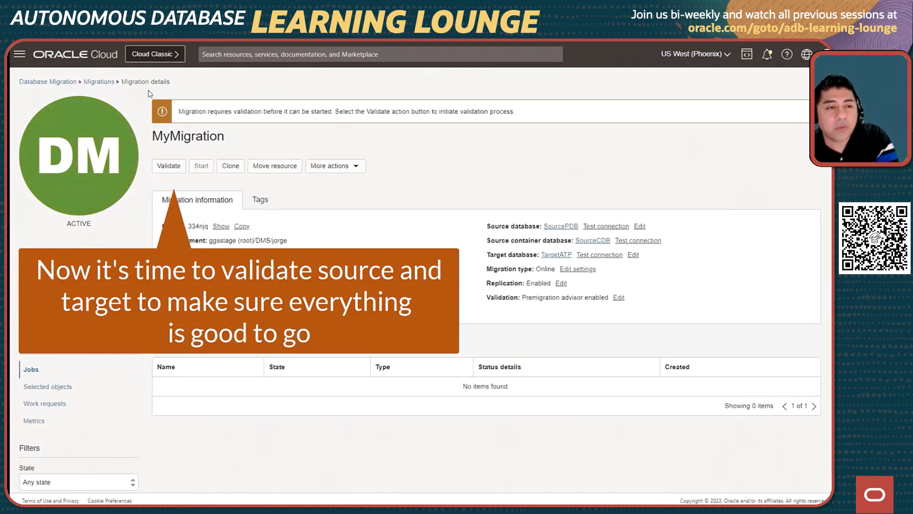
Validate MyMigration and open the premigration advisor report from the validation job's details.
{"action": "left_click", "coordinate": [169, 167]}
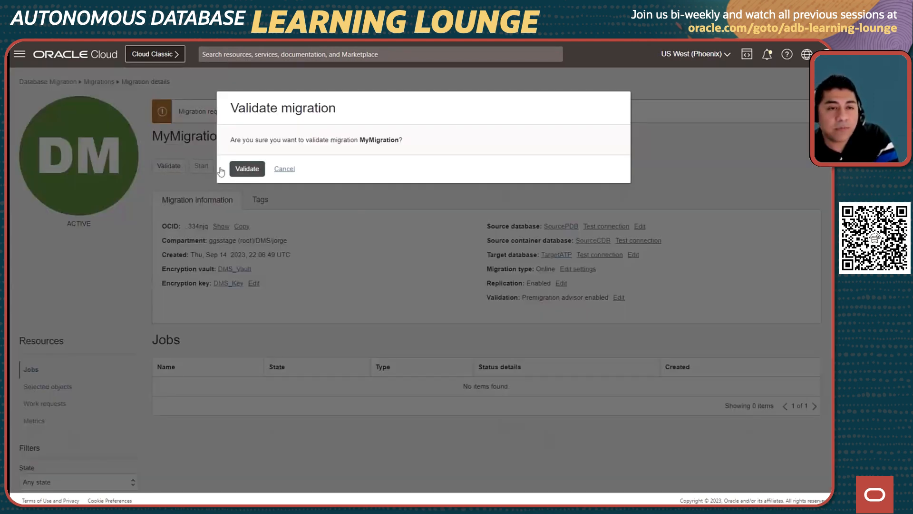
{"action": "left_click", "coordinate": [251, 170]}
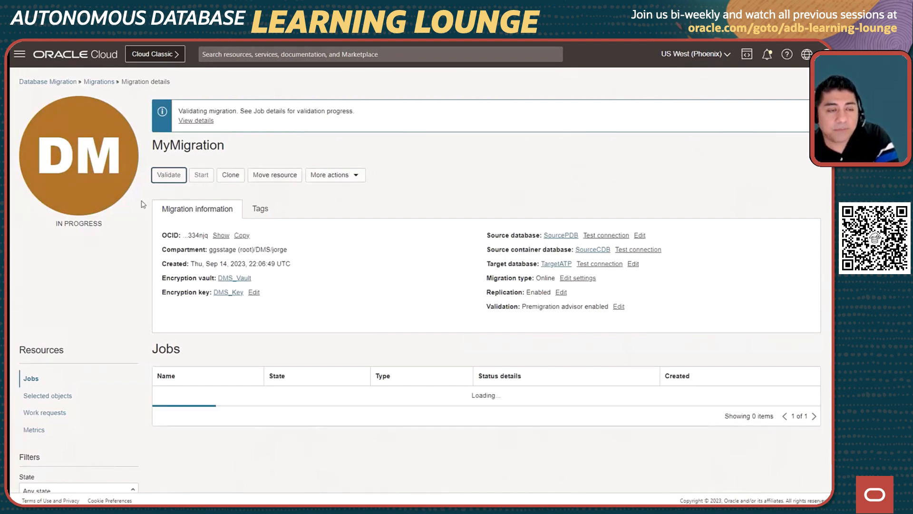
{"action": "left_click", "coordinate": [194, 121]}
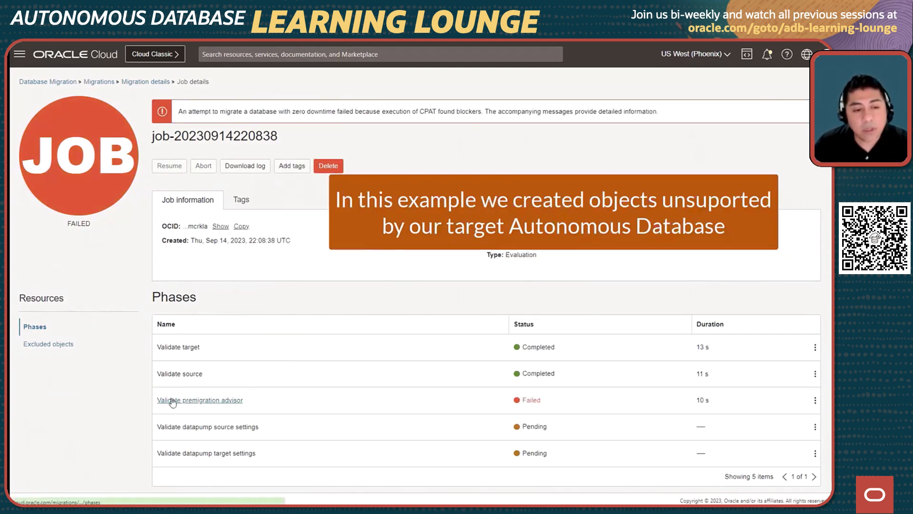
{"action": "left_click", "coordinate": [170, 401]}
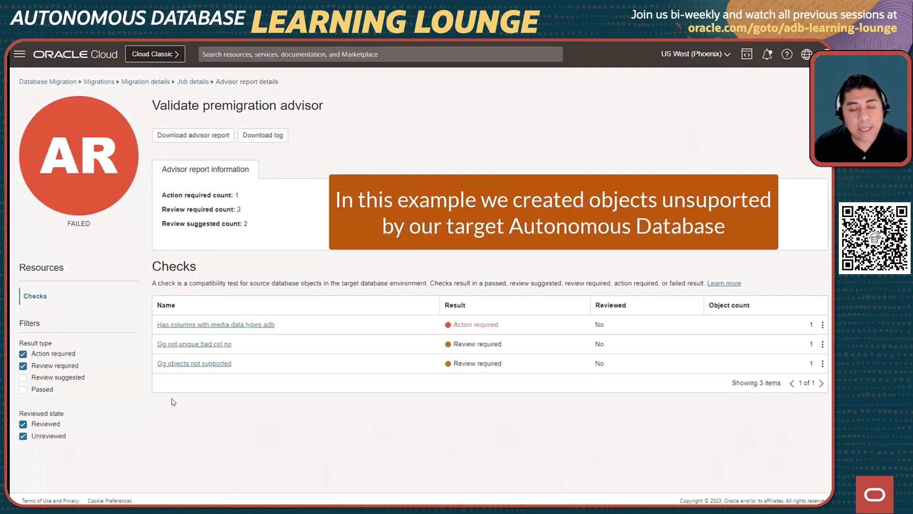
Exclude the HR01 table IMAGE_TABLE2 from the migration in the details of the check "Has columns with media data types adb".
{"action": "left_click", "coordinate": [189, 325]}
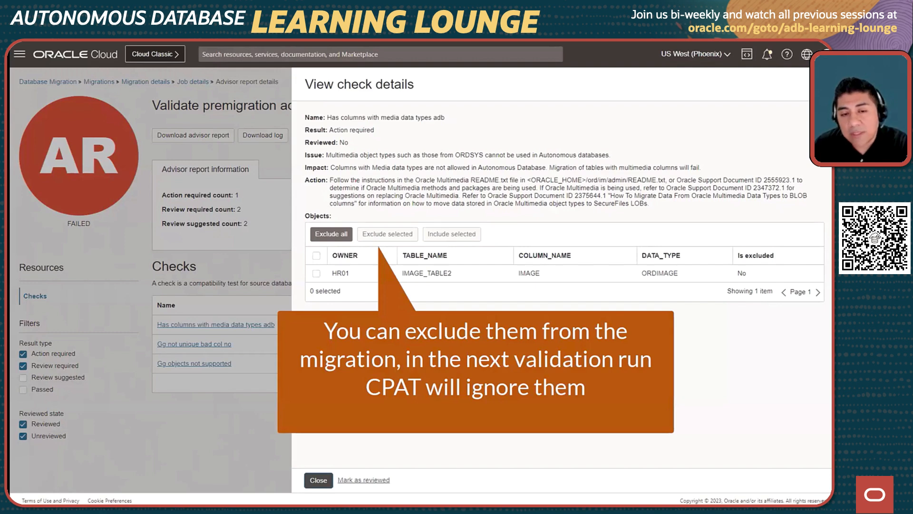
{"action": "left_click", "coordinate": [316, 273]}
{"action": "left_click", "coordinate": [390, 237]}
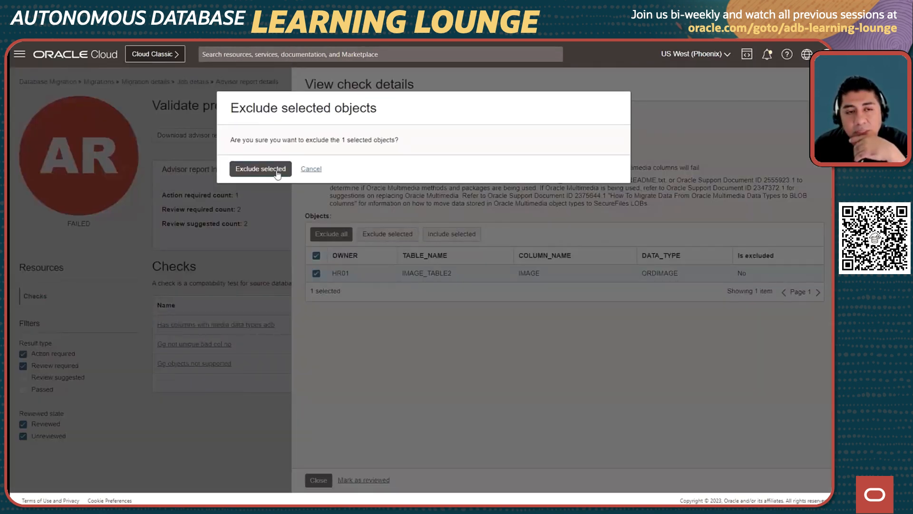
{"action": "left_click", "coordinate": [278, 173]}
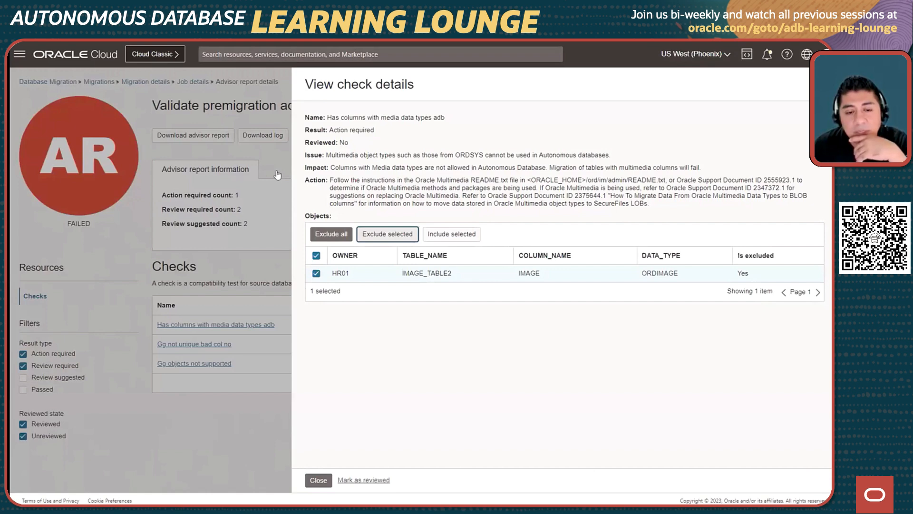
{"action": "left_click", "coordinate": [319, 480]}
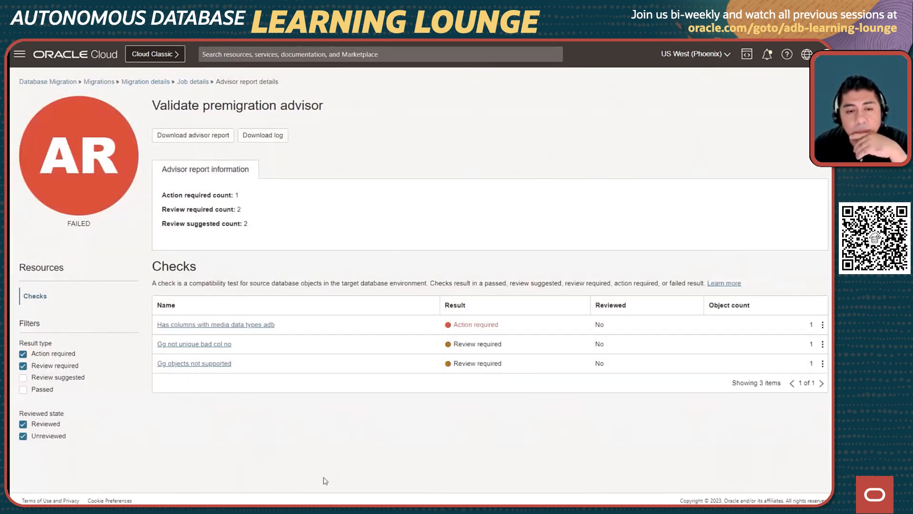
Return to the migration details and run the validation of MyMigration again.
{"action": "left_click", "coordinate": [186, 84]}
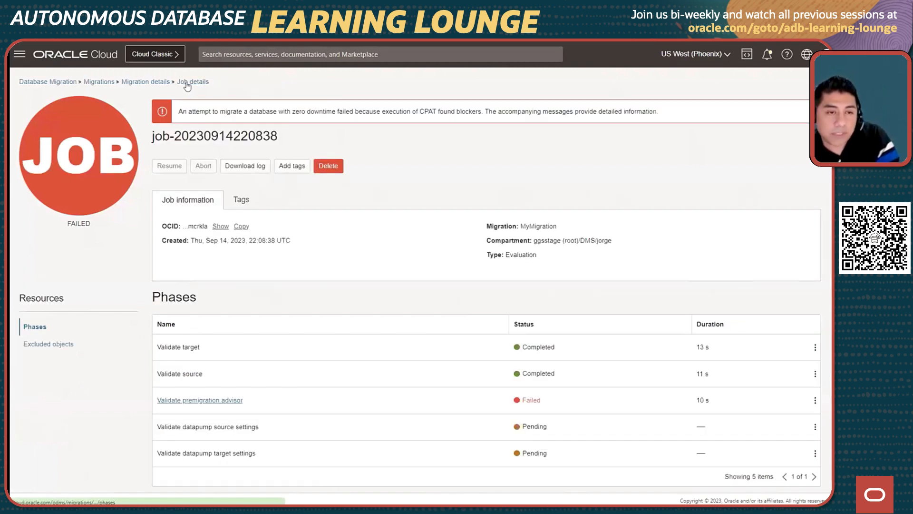
{"action": "left_click", "coordinate": [159, 84]}
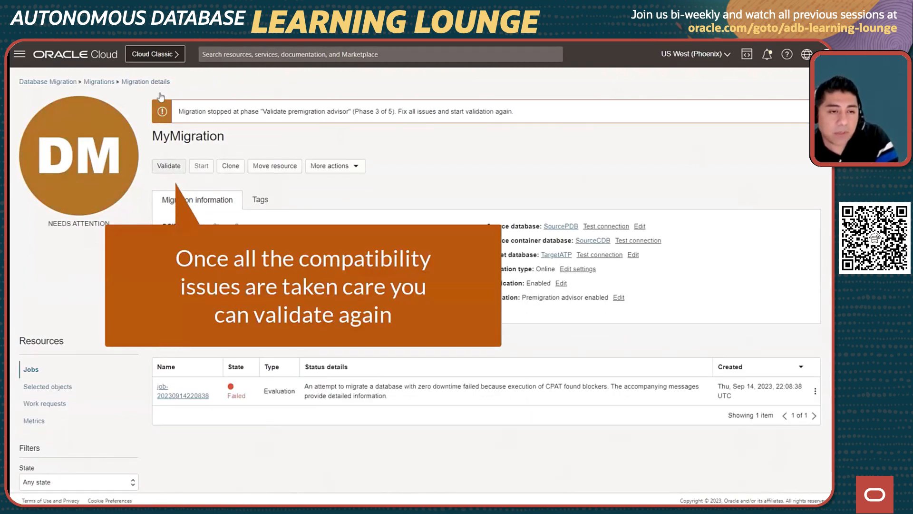
{"action": "left_click", "coordinate": [168, 167]}
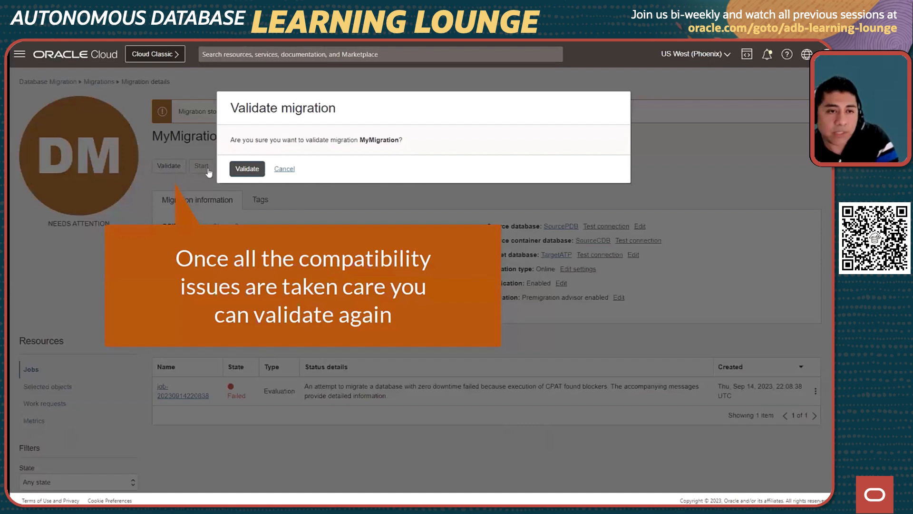
{"action": "left_click", "coordinate": [248, 172]}
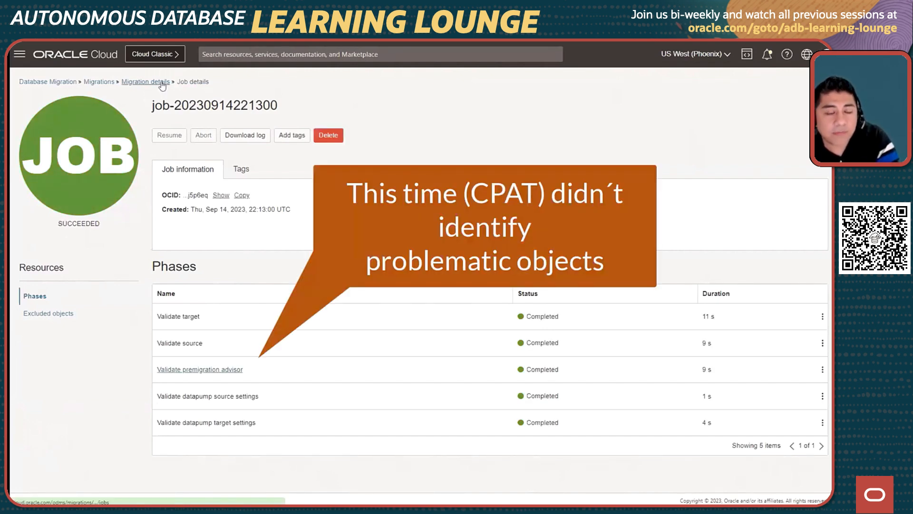
Return to the migration details and start MyMigration, requiring user input after the Monitor replication lag phase.
{"action": "left_click", "coordinate": [162, 83]}
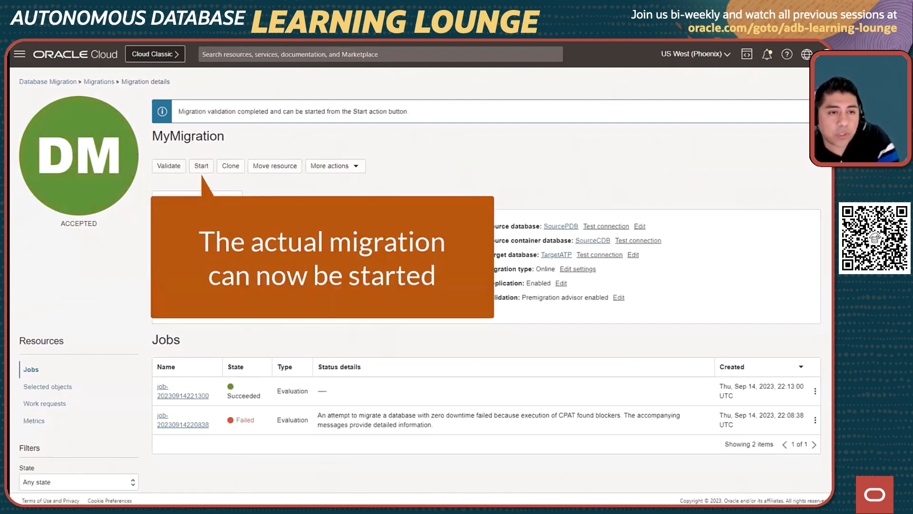
{"action": "left_click", "coordinate": [201, 166]}
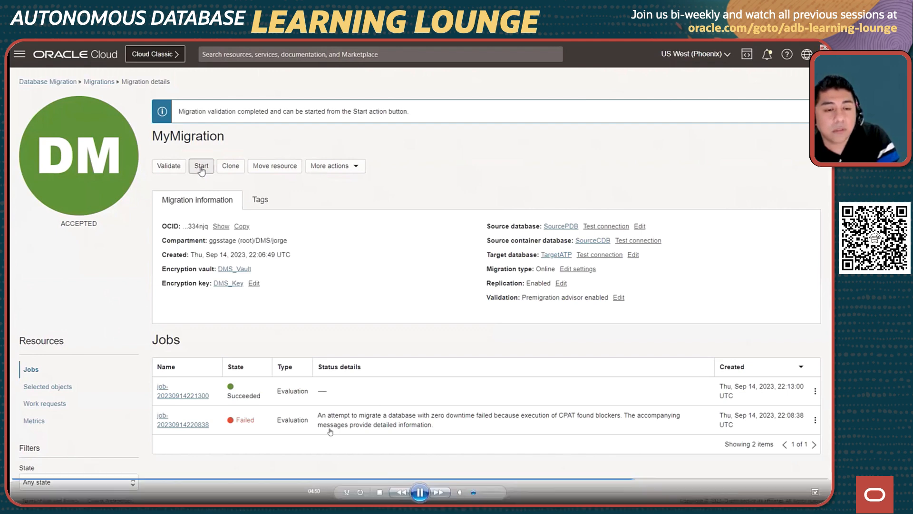
{"action": "left_click", "coordinate": [422, 494]}
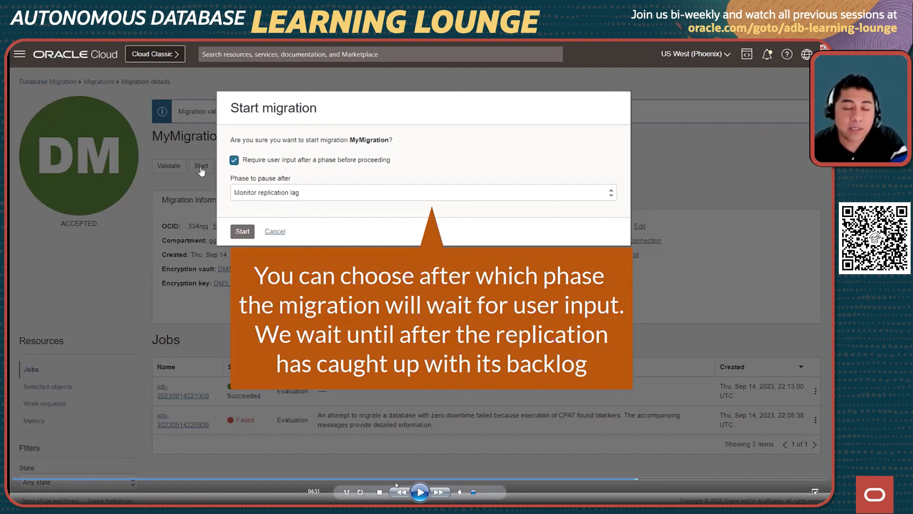
{"action": "left_click", "coordinate": [419, 492]}
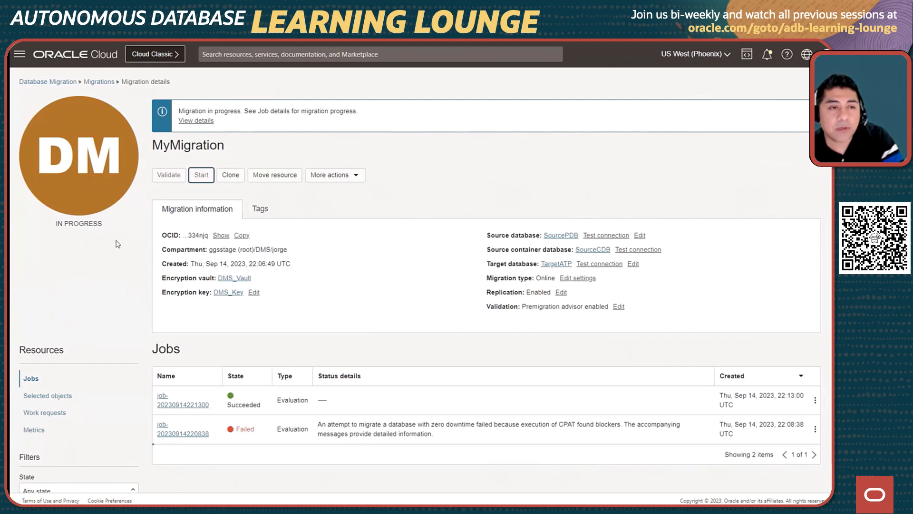
Resume the waiting migration job, requiring user input after the Switchover phase.
{"action": "mouse_move", "coordinate": [394, 462]}
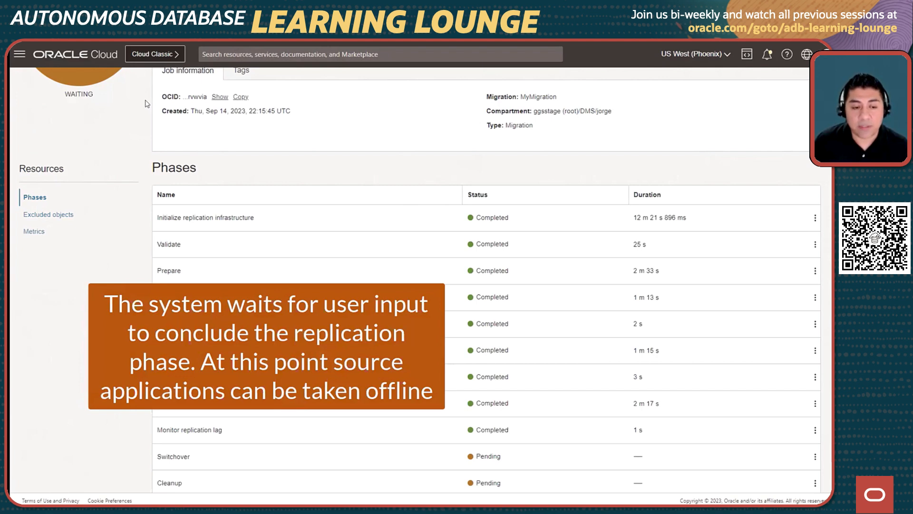
{"action": "scroll", "coordinate": [128, 198], "scroll_direction": "up", "scroll_amount": 3}
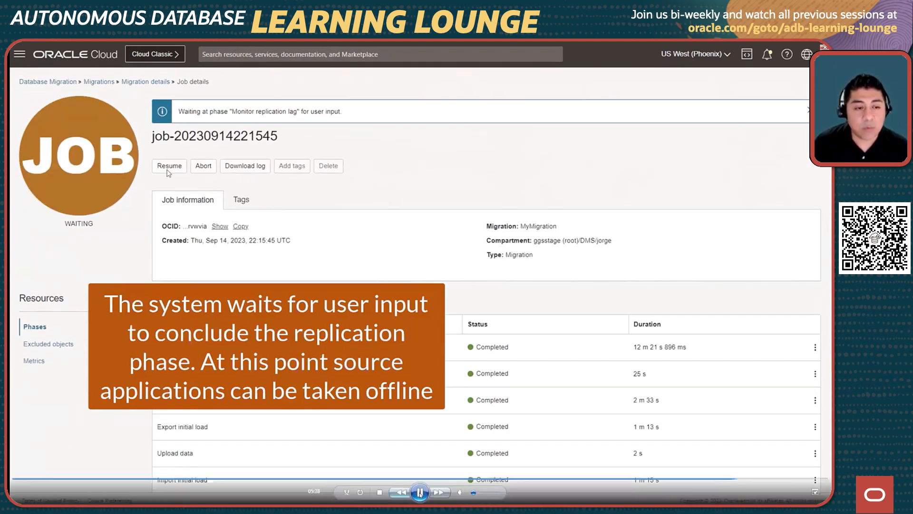
{"action": "left_click", "coordinate": [420, 494]}
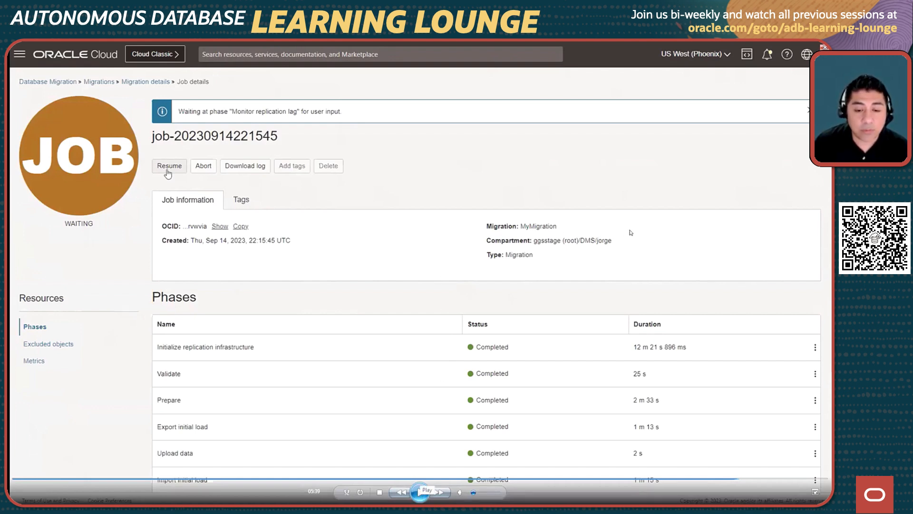
{"action": "key", "text": "space"}
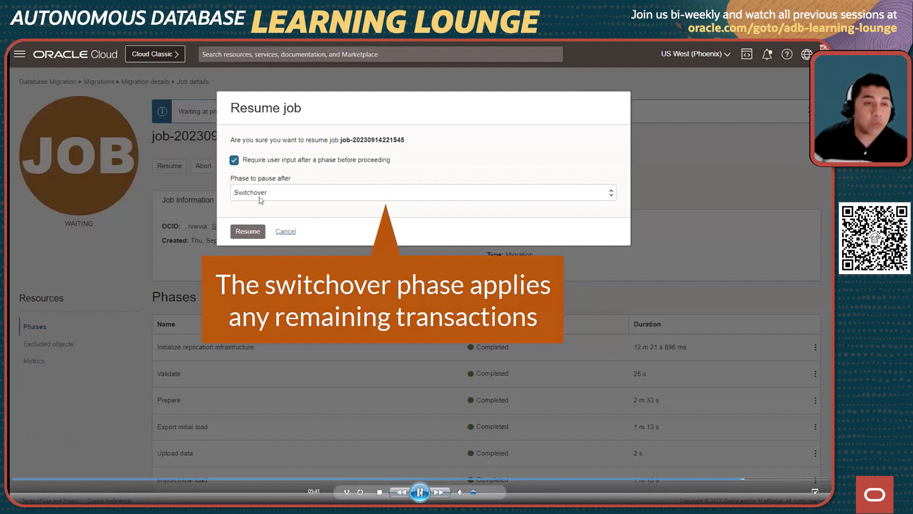
{"action": "left_click", "coordinate": [421, 493]}
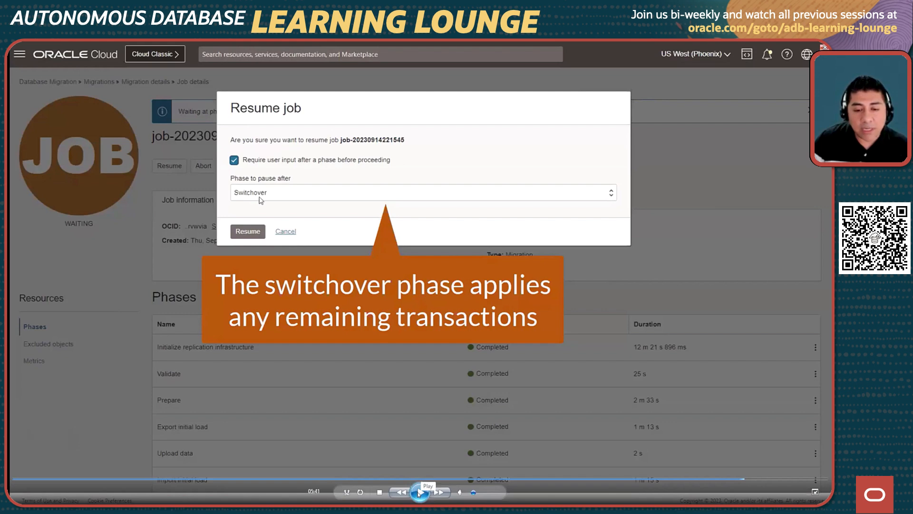
{"action": "left_click", "coordinate": [421, 482]}
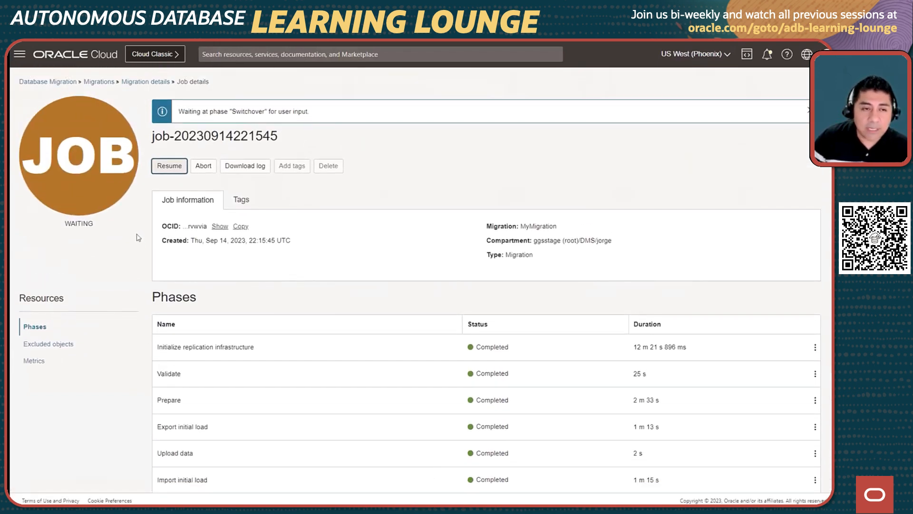
Resume the migration job without requiring further user input, review its phases, and return to the migration details.
{"action": "left_click", "coordinate": [165, 169]}
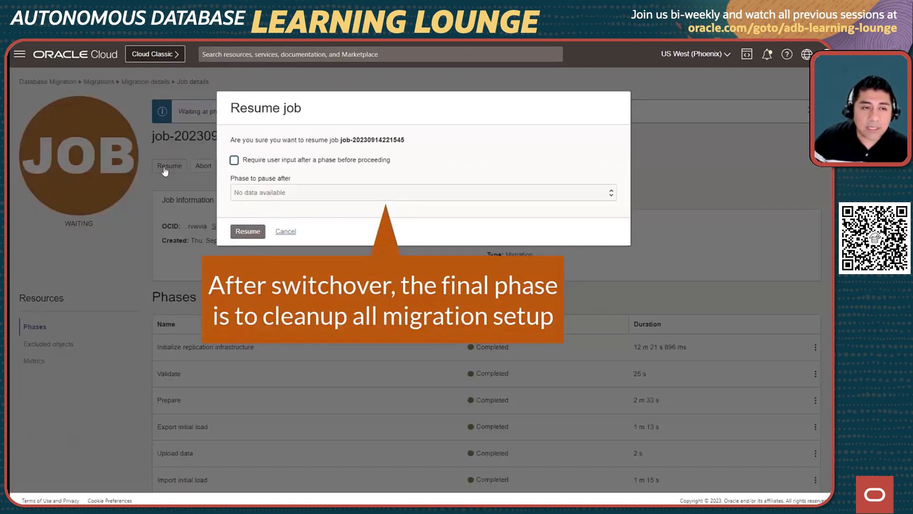
{"action": "left_click", "coordinate": [247, 233]}
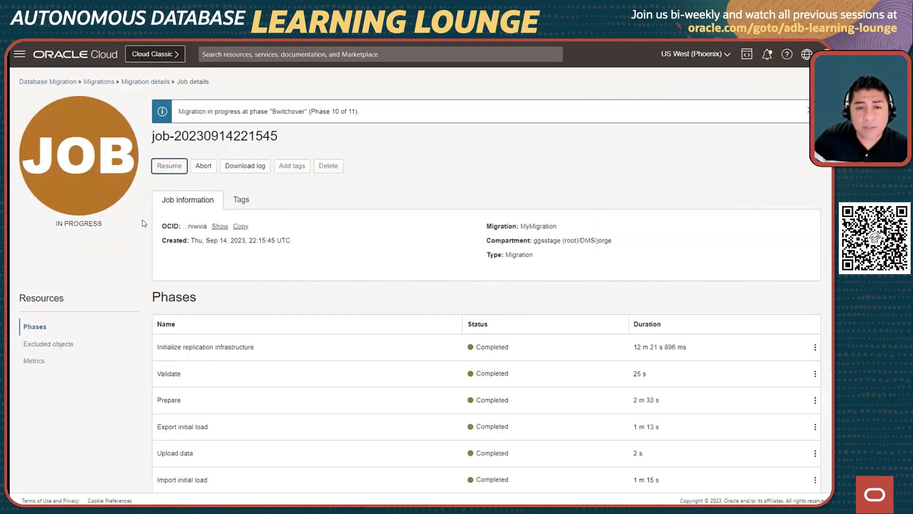
{"action": "scroll", "coordinate": [143, 219], "scroll_direction": "down", "scroll_amount": 3}
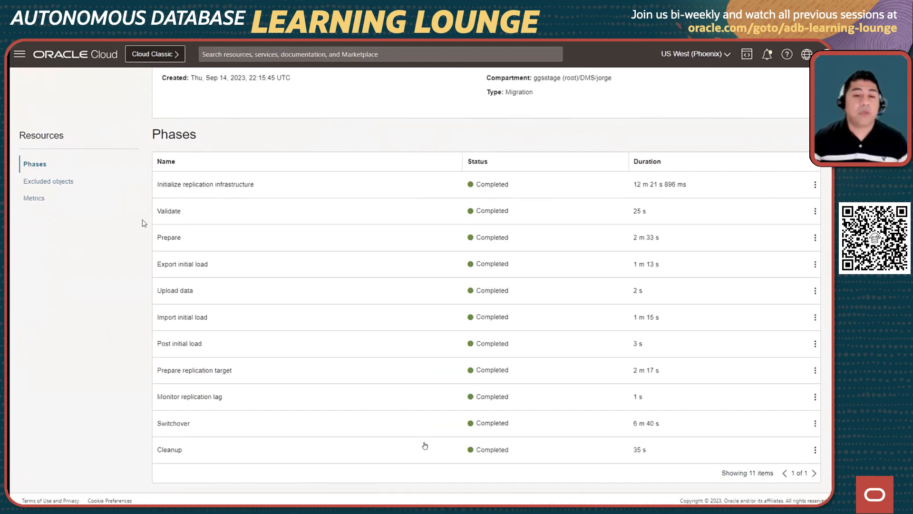
{"action": "scroll", "coordinate": [425, 445], "scroll_direction": "up", "scroll_amount": 4}
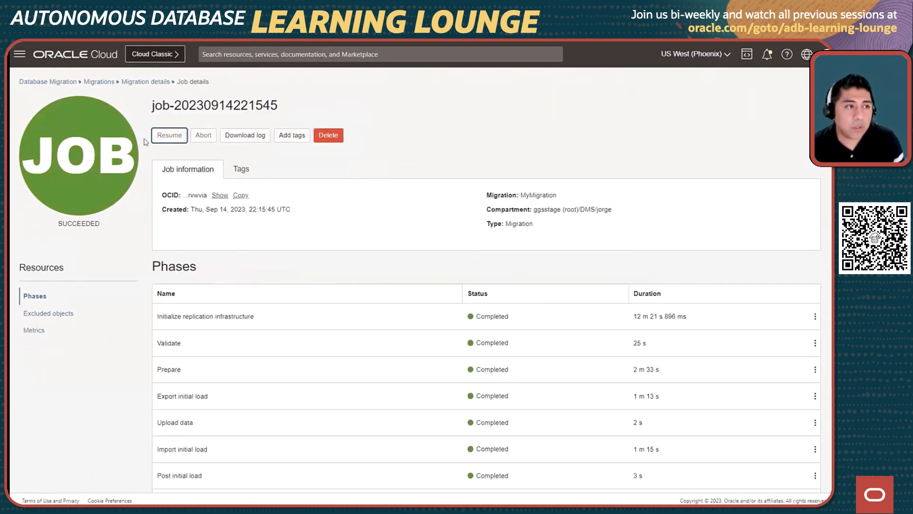
{"action": "left_click", "coordinate": [146, 82]}
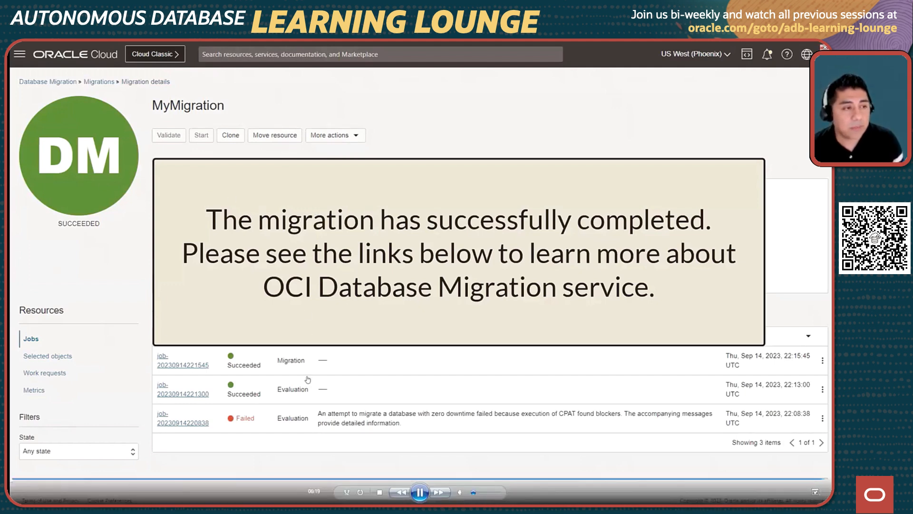
{"action": "key", "text": "alt+Tab"}
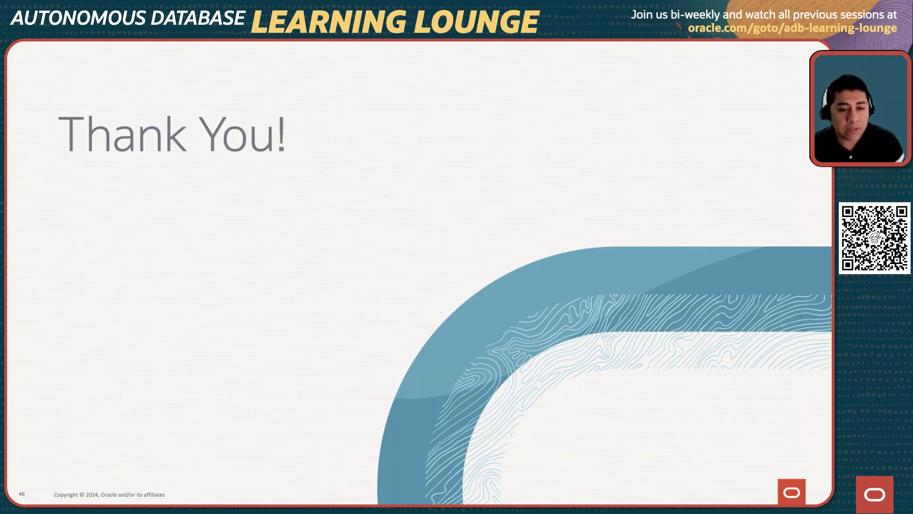